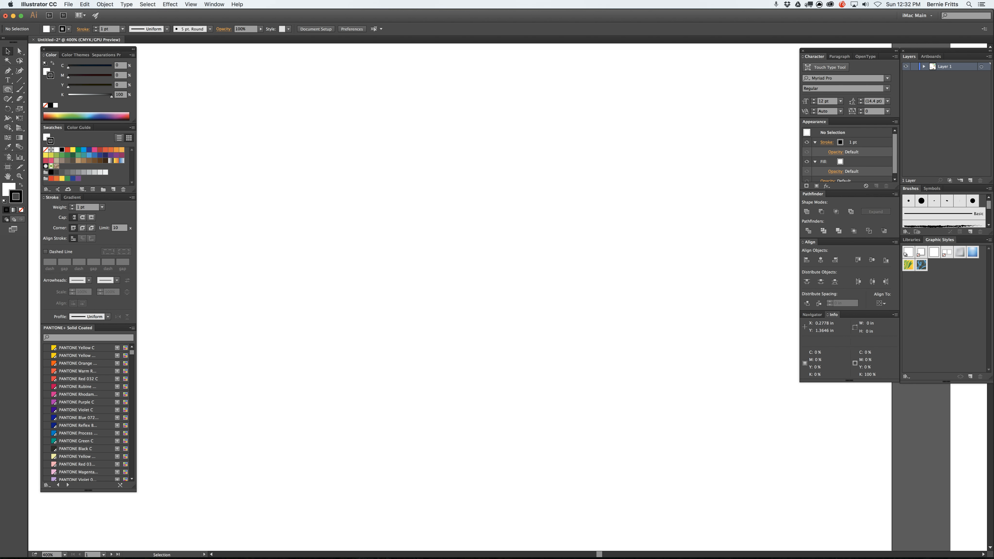
Step: Draw a square about 1.82 in wide and, beside it, a rectangle about 2.06 × 0.83 in
mouse_move(9, 89)
mouse_down()
mouse_move(38, 94)
mouse_move(56, 136)
mouse_move(48, 89)
mouse_up()
drag(260, 138, 463, 341)
drag(502, 138, 732, 231)
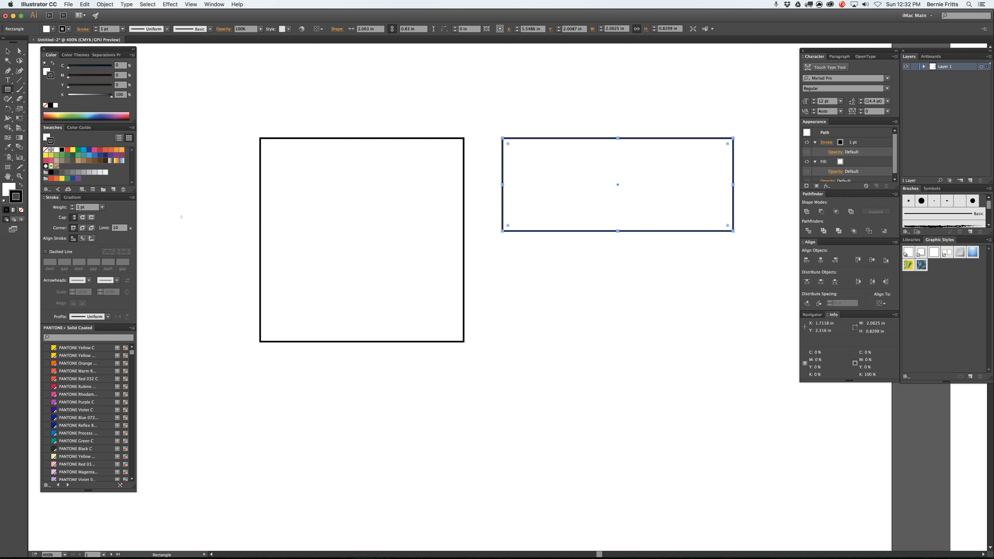
Step: Give the square a red fill and a dark blue stroke, then deselect it
click(8, 52)
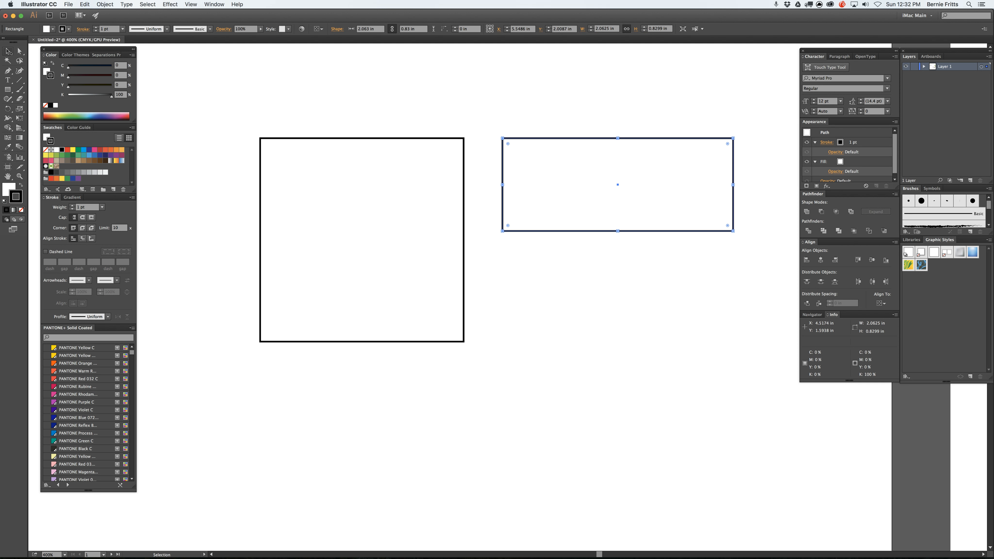
click(299, 137)
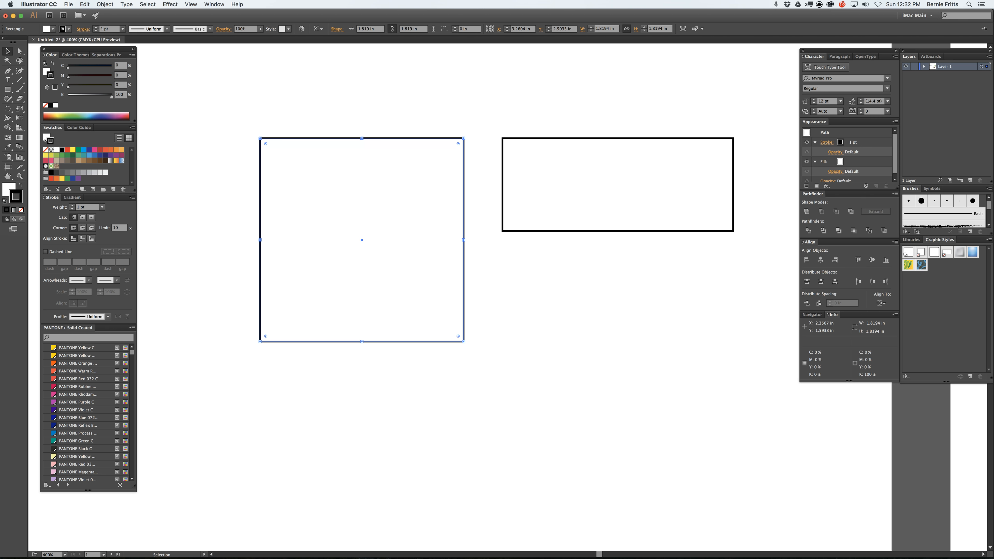
key(x)
click(68, 150)
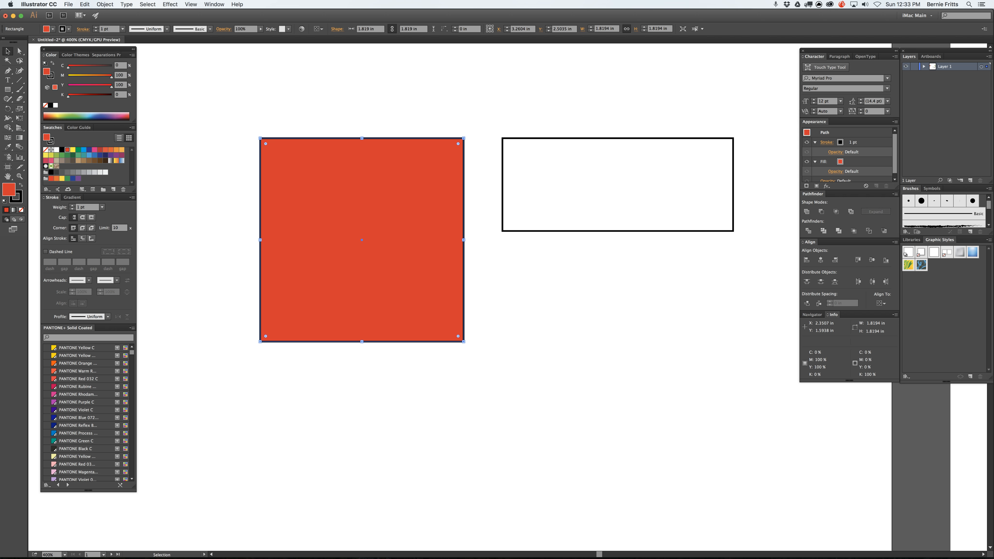
key(x)
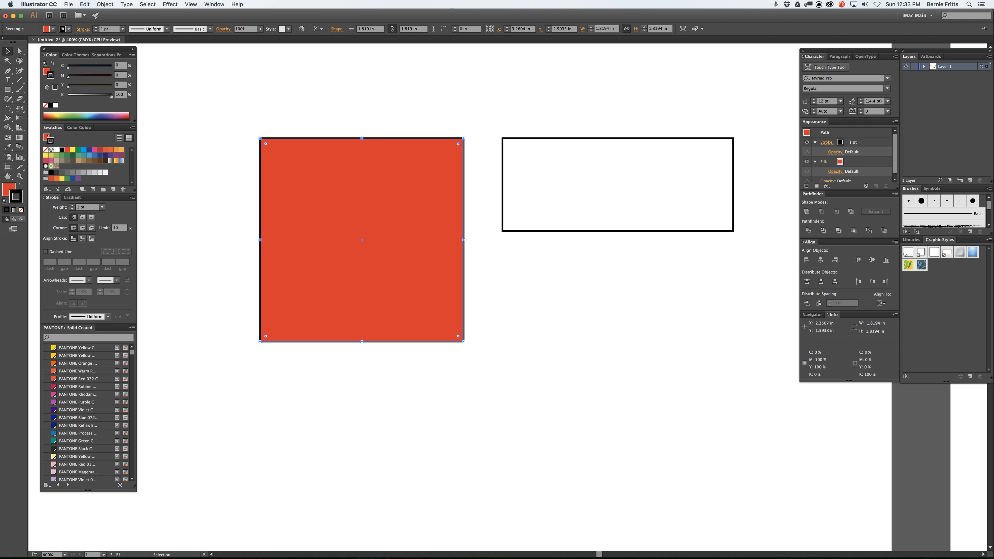
click(89, 149)
click(339, 98)
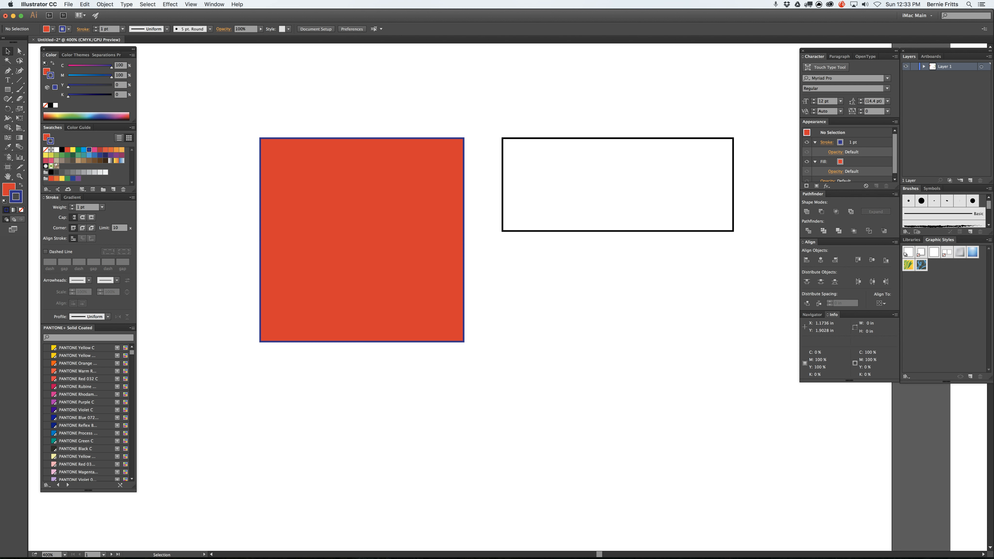
Step: Reset fill and stroke to the defaults, set the stroke to None, and delete the square and the rectangle
key(d)
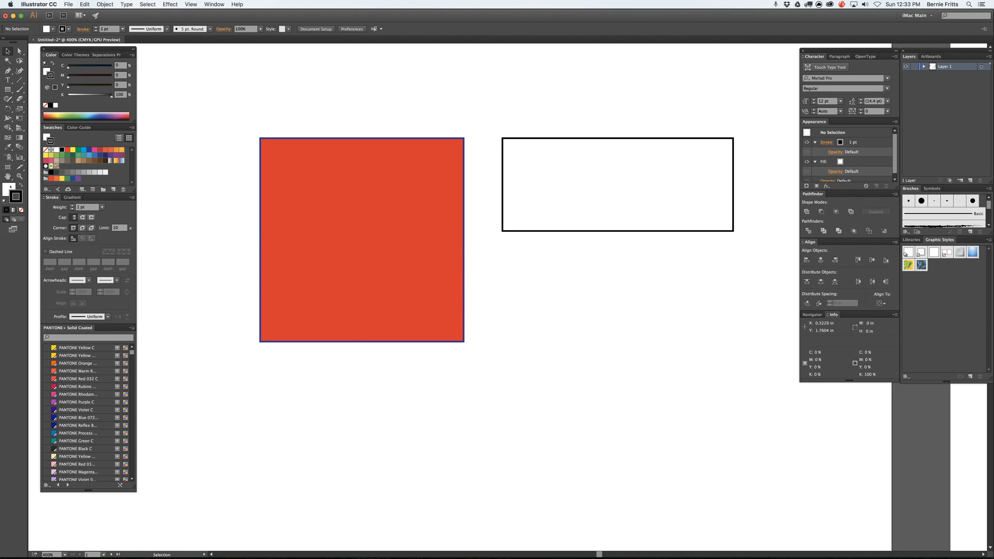
key(slash)
key(super+a)
key(Delete)
Step: Draw three black rounded rectangles measuring about 1.89 × 0.85 in, 1.54 × 1.81 in and 1.71 × 1.71 in
drag(8, 89, 43, 98)
drag(476, 131, 687, 226)
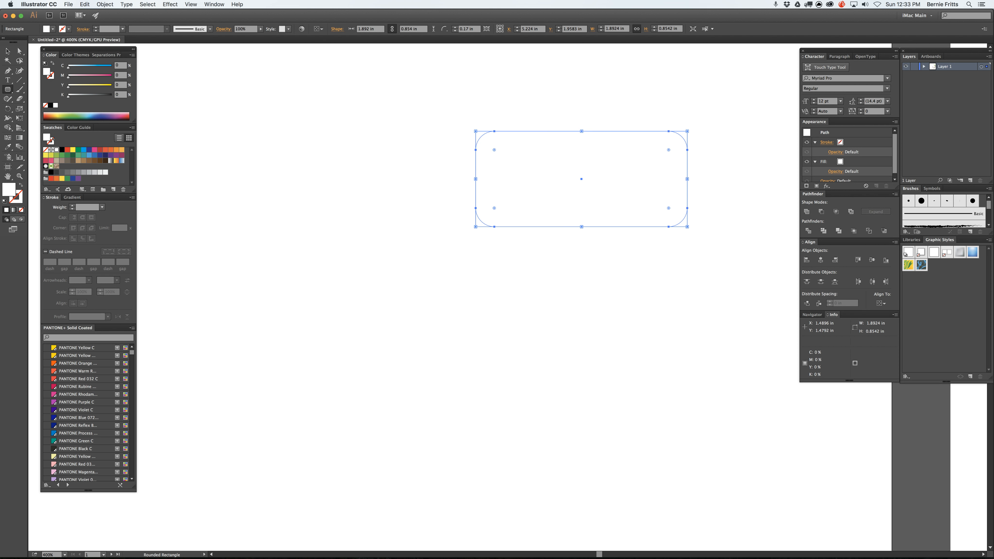
click(61, 150)
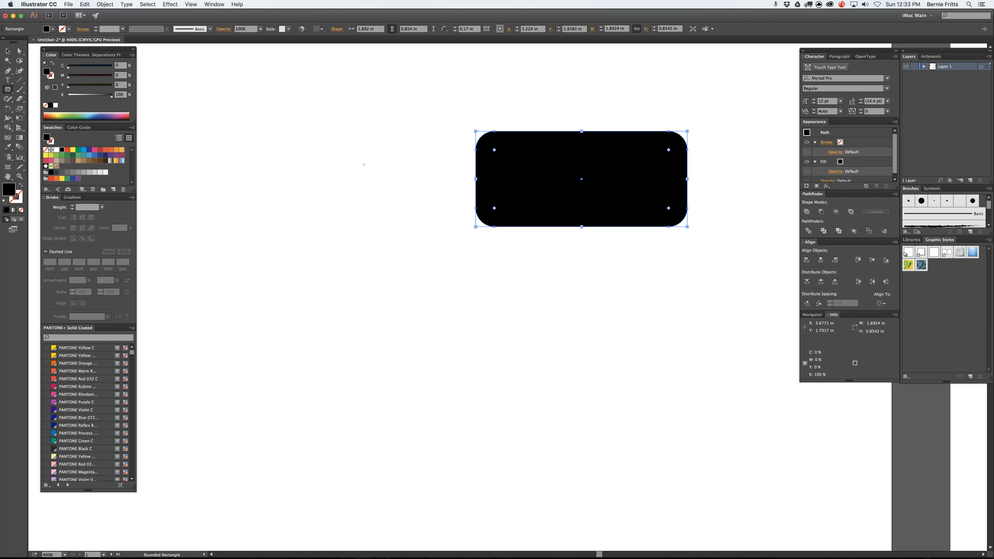
drag(204, 112, 376, 314)
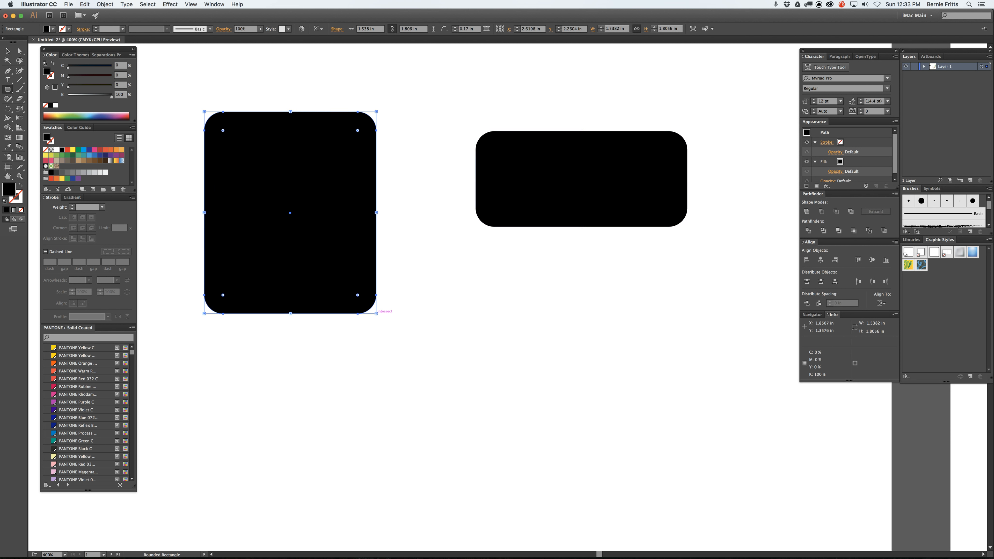
drag(428, 290, 619, 480)
Step: Adjust the corner radius of the 1.71 in rounded square using its live corner controls
key(a)
mouse_move(447, 309)
mouse_down()
mouse_move(469, 331)
mouse_move(413, 269)
mouse_move(456, 318)
mouse_up()
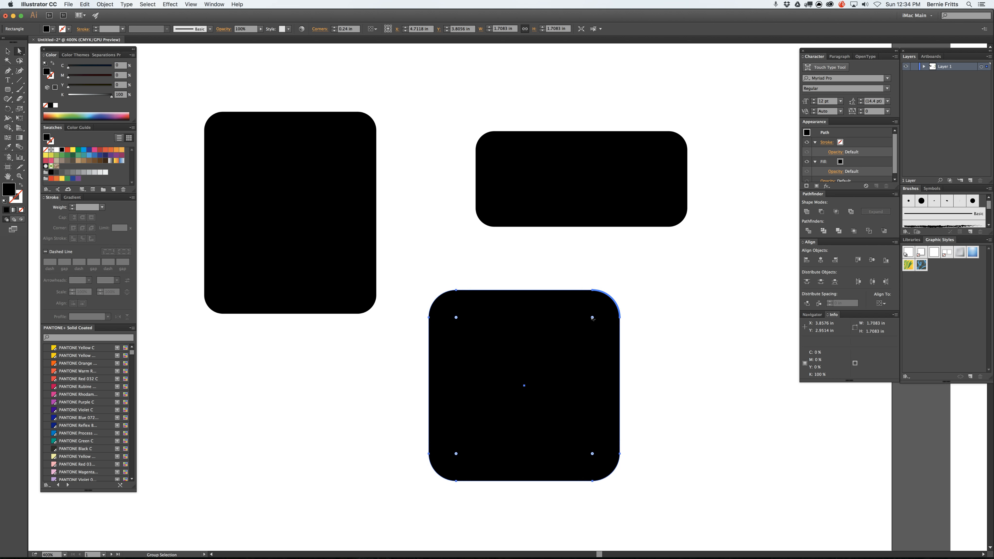
drag(591, 317, 609, 304)
Step: Delete all three rounded rectangles, including any leftover path segment
click(200, 88)
drag(188, 83, 704, 479)
key(Delete)
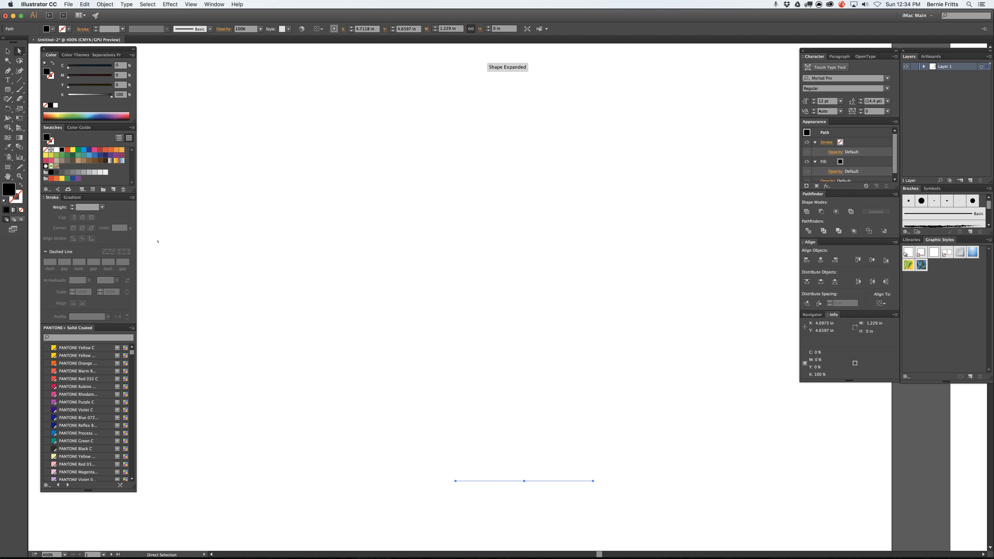
key(Delete)
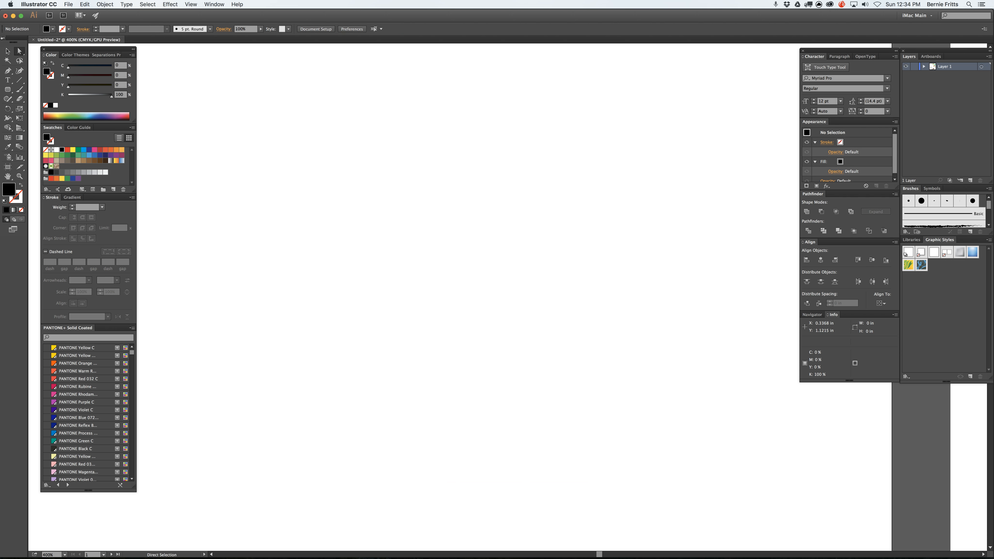
Step: Draw a polygon, vary its number of sides, and finish it as a triangle about 1.37 × 1.22 in
click(7, 51)
click(7, 89)
drag(427, 182, 510, 260)
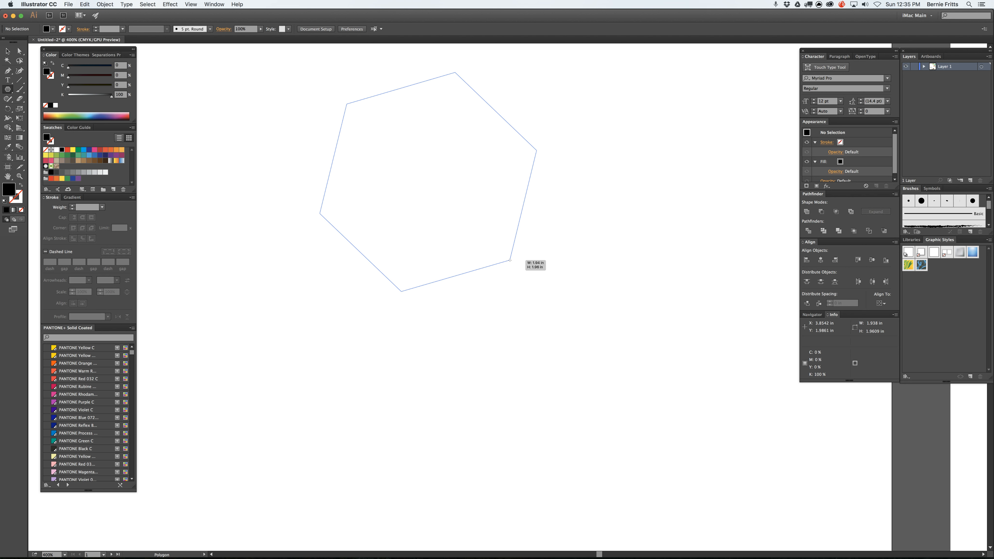
key(Up)
key(Up)
key(Up)
key(Up)
key(Up)
key(Up)
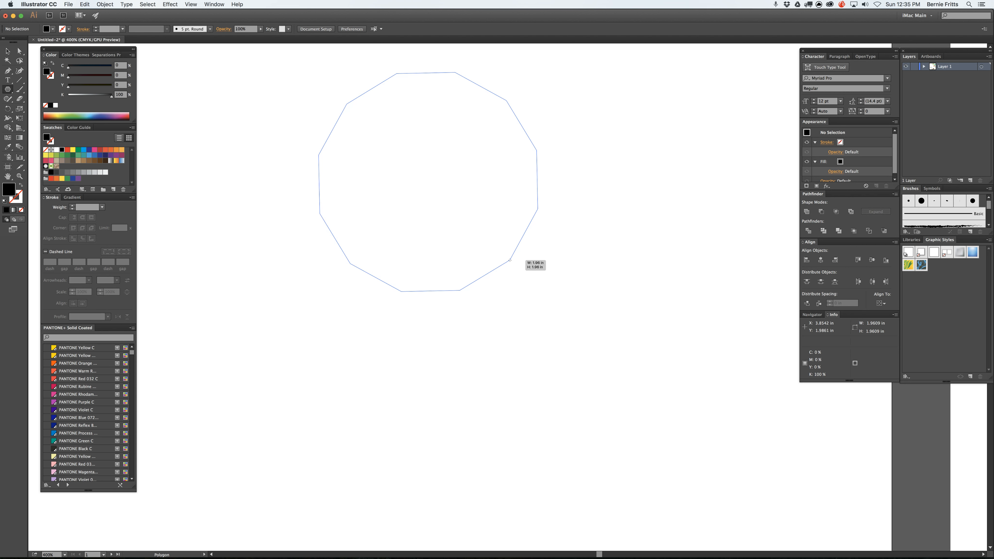
key(Down)
key(Down)
key(Down)
key(Down)
key(Down)
key(Down)
key(Down)
key(Down)
drag(510, 260, 424, 271)
key(Down)
Step: Draw a nine-sided polygon about 1.17 in wide beside the triangle
drag(591, 245, 628, 300)
key(Up)
key(Up)
key(Up)
key(Up)
key(Up)
key(Up)
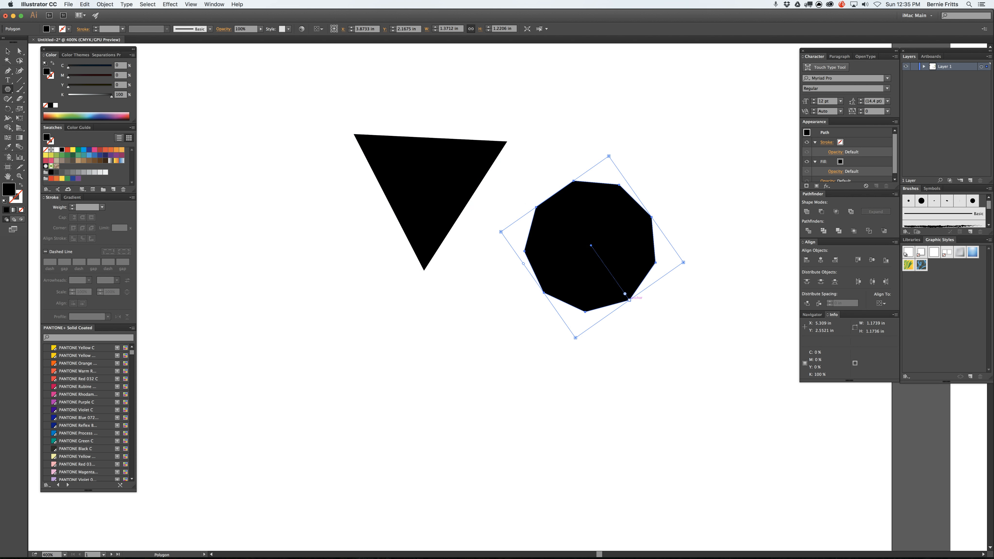
Step: Select the triangle and the nine-sided polygon together and delete them
key(v)
drag(287, 84, 686, 359)
key(Delete)
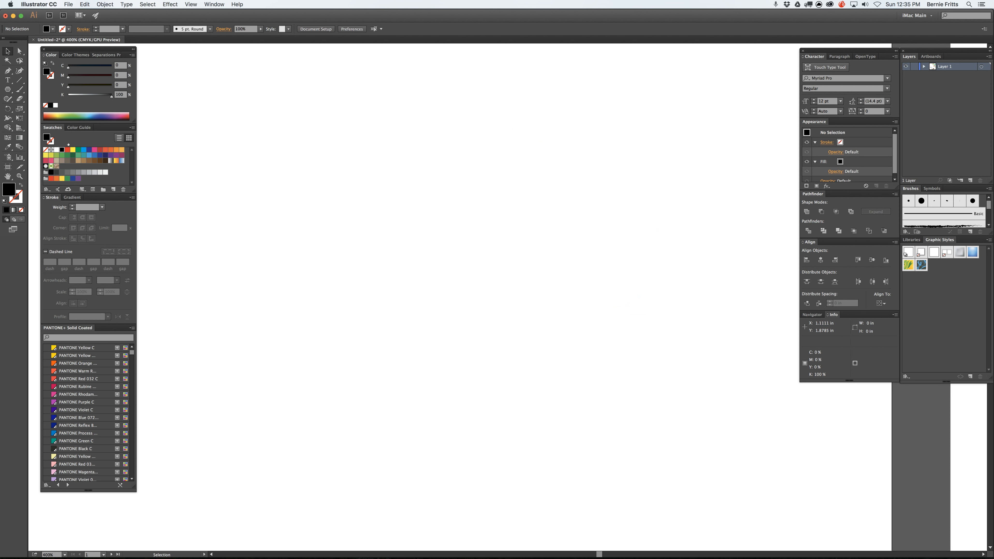
Step: Draw a black 24-point star about 2.04 in across with the Star tool, varying its point count while drawing, and delete it
drag(7, 89, 41, 126)
drag(466, 226, 546, 314)
key(Down)
key(Down)
key(Up)
key(Up)
key(Up)
key(Up)
key(Up)
key(Up)
key(Up)
key(Up)
key(Up)
key(Up)
key(Up)
key(Up)
key(Up)
key(Up)
key(Up)
key(Up)
key(Up)
key(Up)
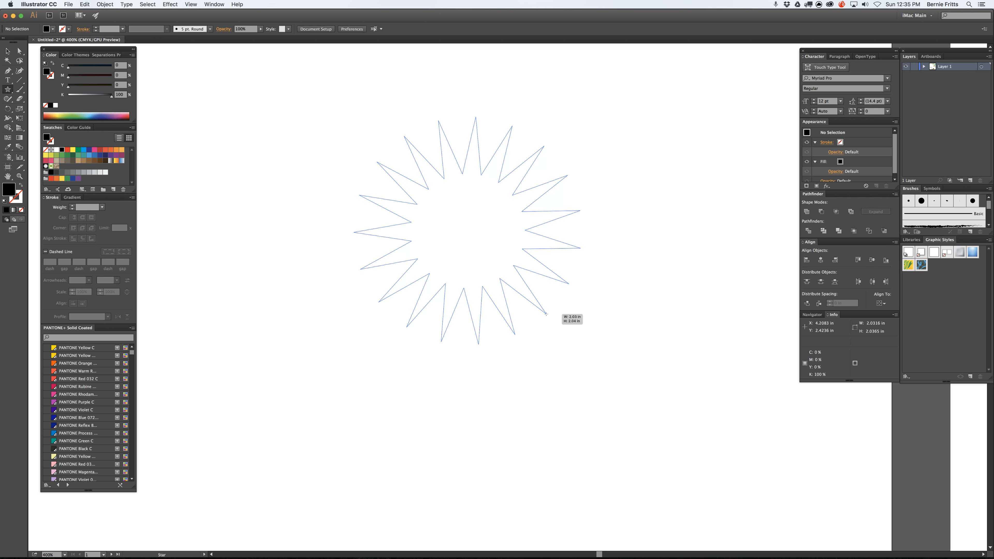
key(Down)
key(Down)
key(Down)
key(Down)
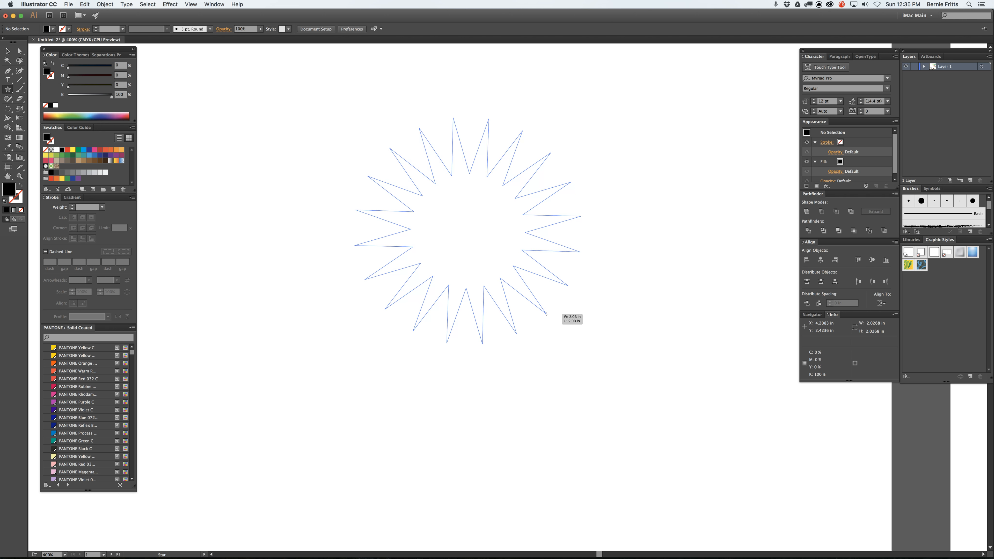
key(Up)
key(Up)
key(Up)
key(Up)
key(Up)
drag(546, 313, 546, 313)
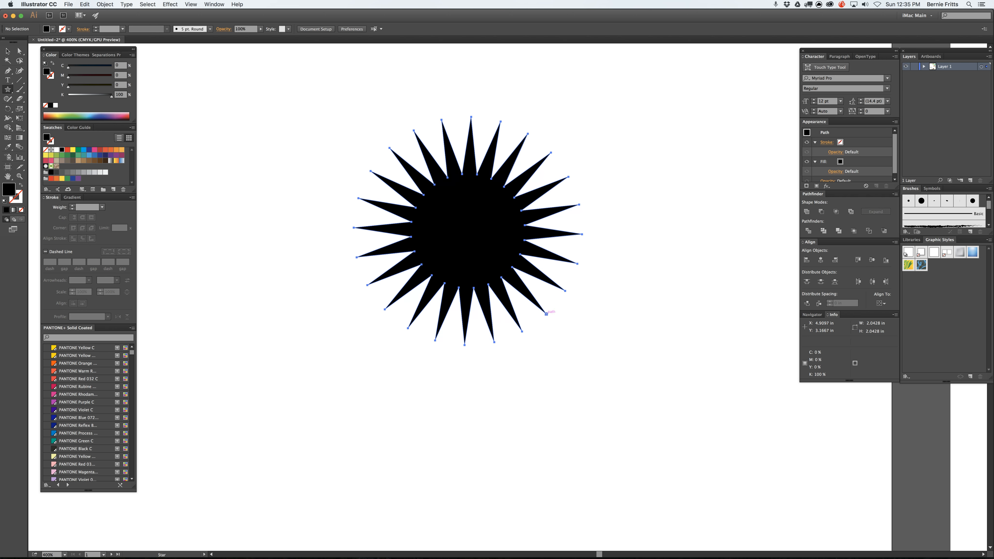
click(7, 51)
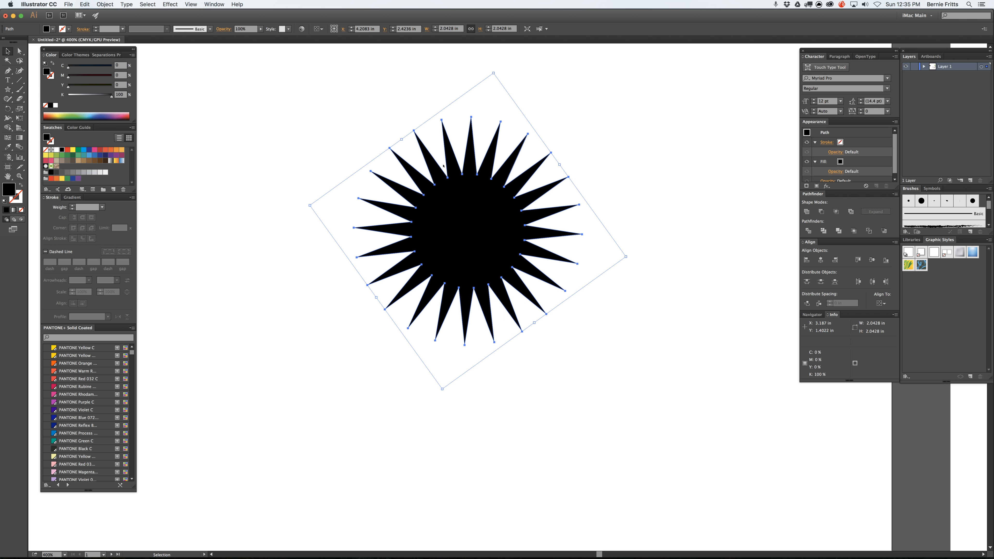
key(Delete)
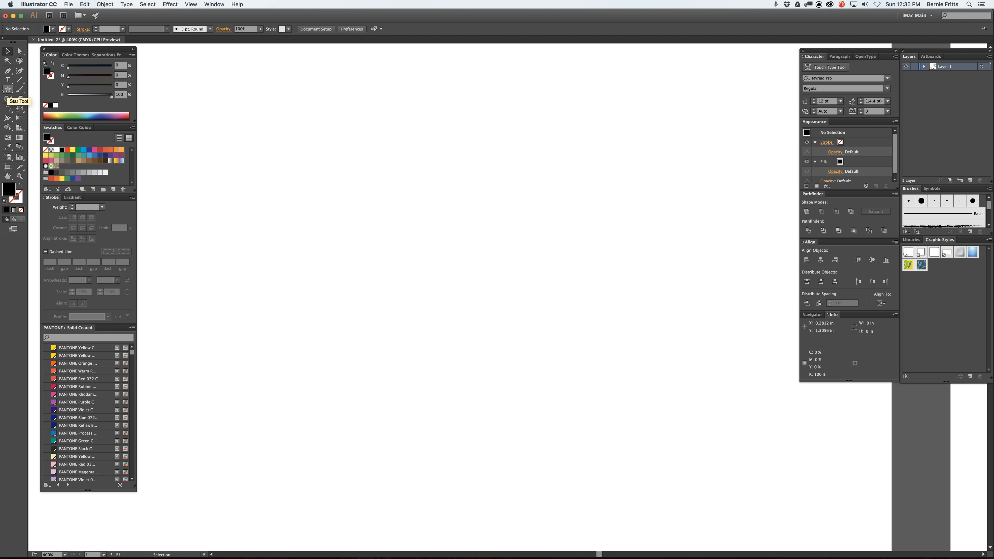
Step: On the second artboard, assemble the hat from the light green rounded rectangle, the green band and the two light green ear-flap ellipses
key(super+0)
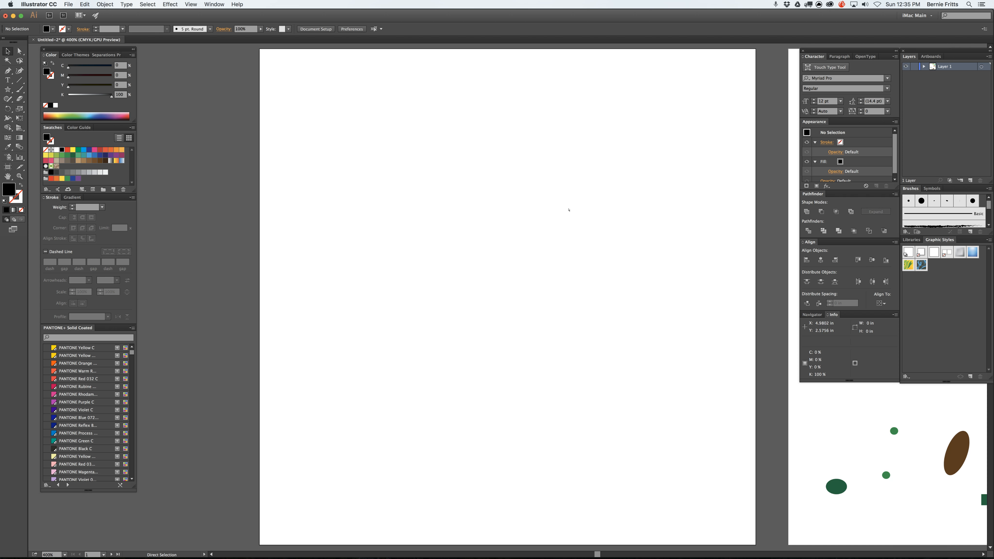
key(space)
drag(736, 217, 143, 220)
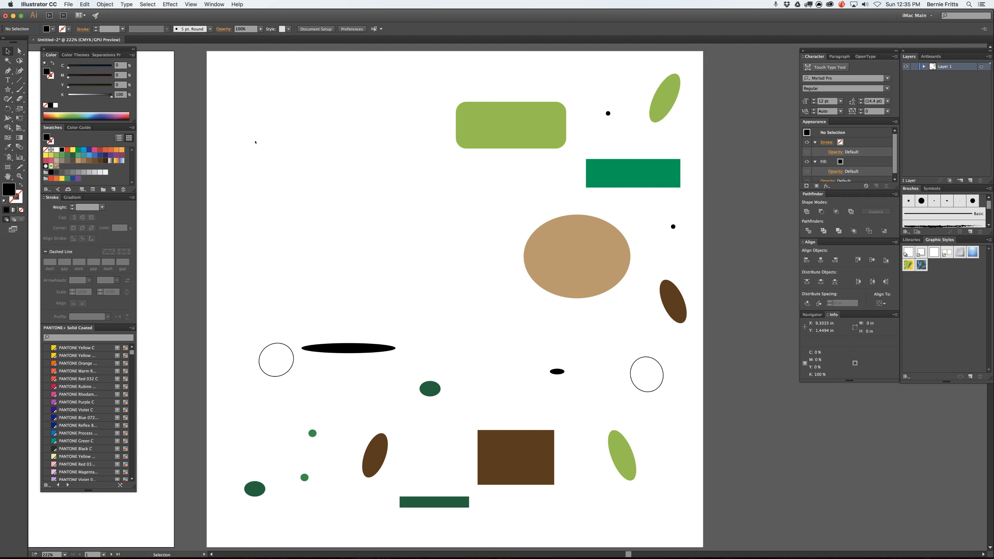
drag(499, 143, 320, 167)
click(642, 180)
drag(652, 177, 351, 176)
drag(674, 91, 283, 184)
drag(327, 148, 327, 159)
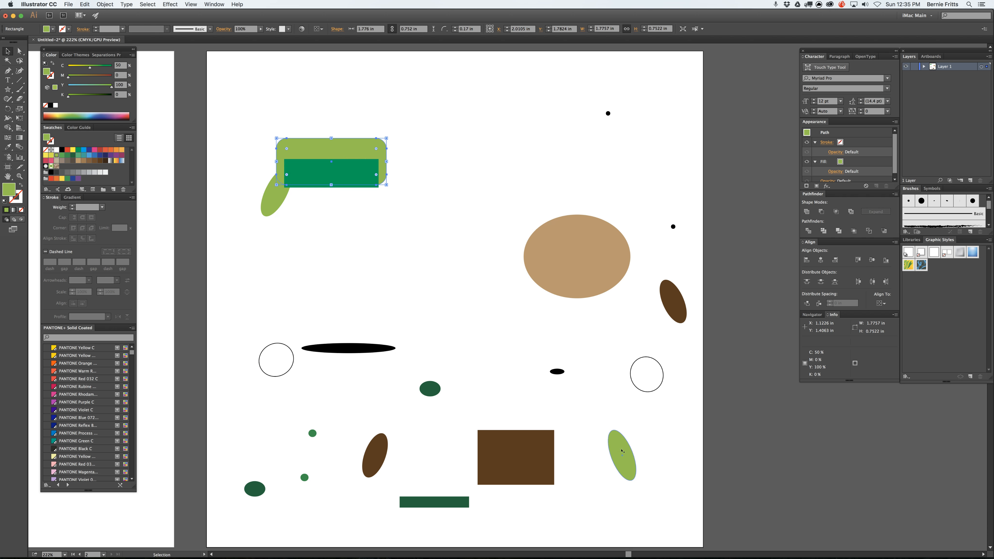
drag(621, 451, 381, 187)
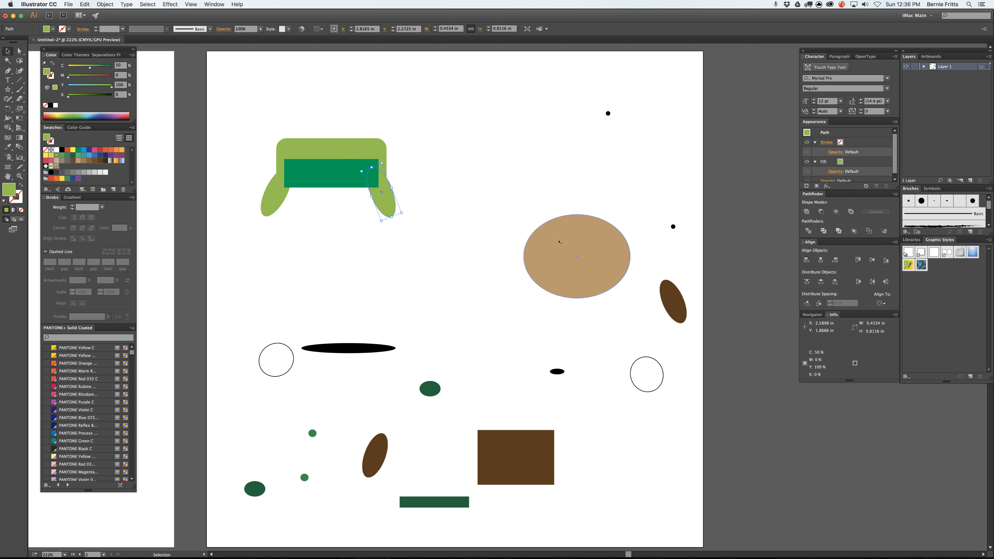
Step: Place the tan ellipse under the hat as the face and add the white eyes, black pupils and small black mouth
drag(591, 241, 355, 193)
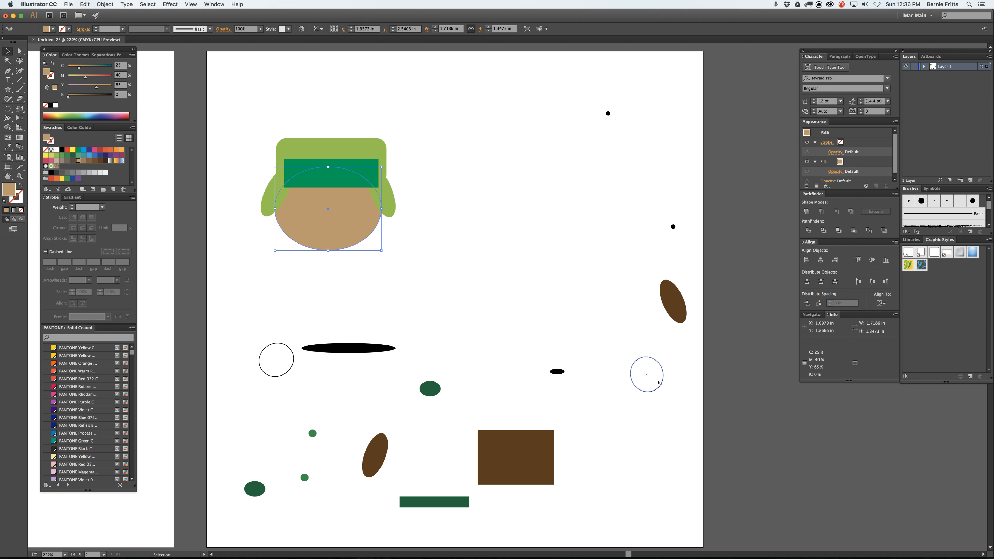
drag(658, 383, 360, 206)
drag(281, 374, 309, 208)
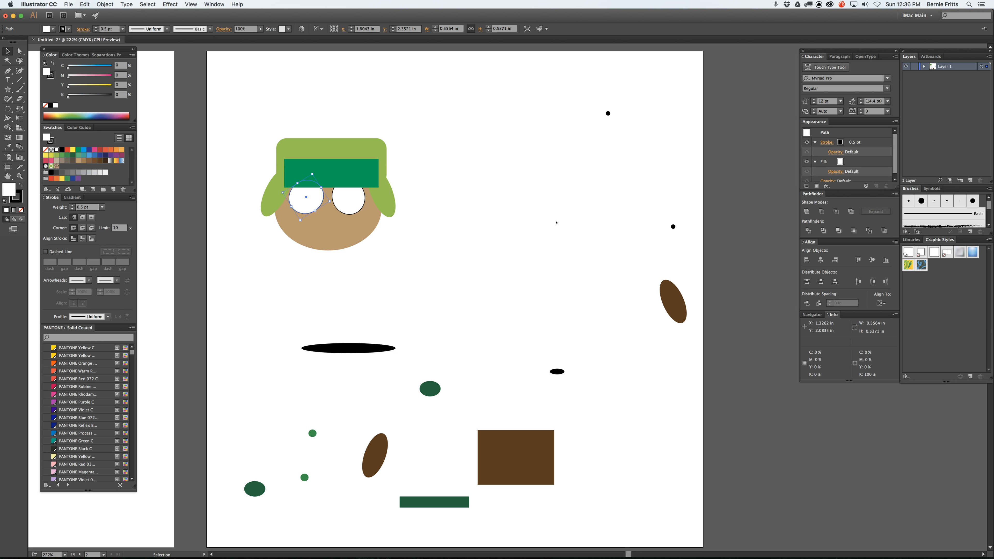
drag(608, 113, 333, 202)
drag(672, 226, 314, 199)
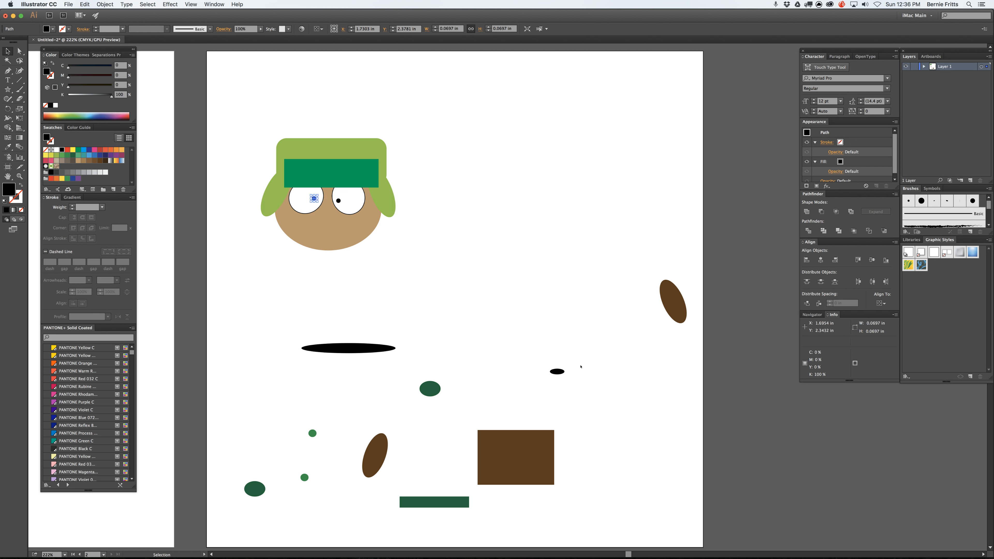
drag(554, 371, 328, 235)
Step: Build the body below the face from the brown rectangle, two brown arm ellipses, dark green trouser strip and flat black shoe ellipse
drag(528, 448, 345, 258)
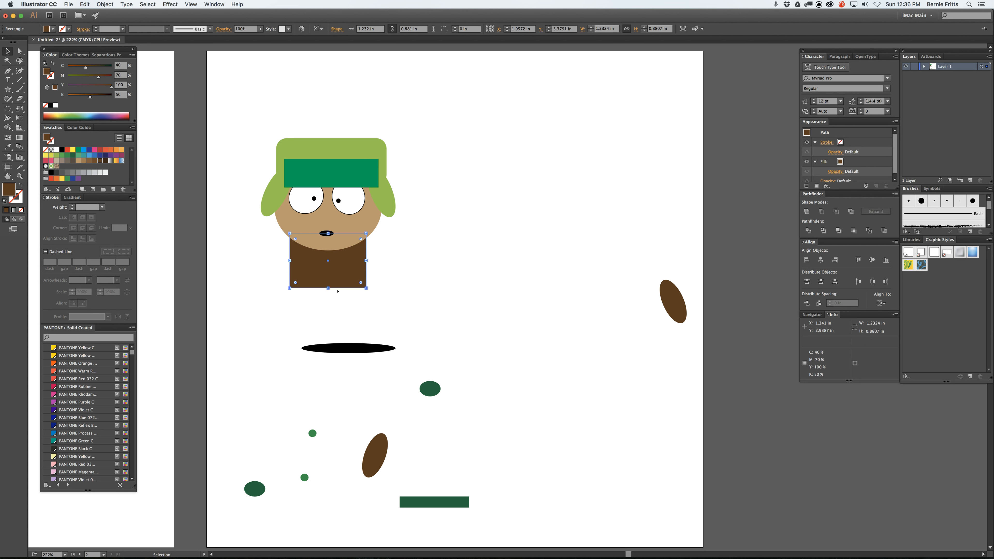
drag(671, 301, 372, 252)
drag(377, 461, 286, 252)
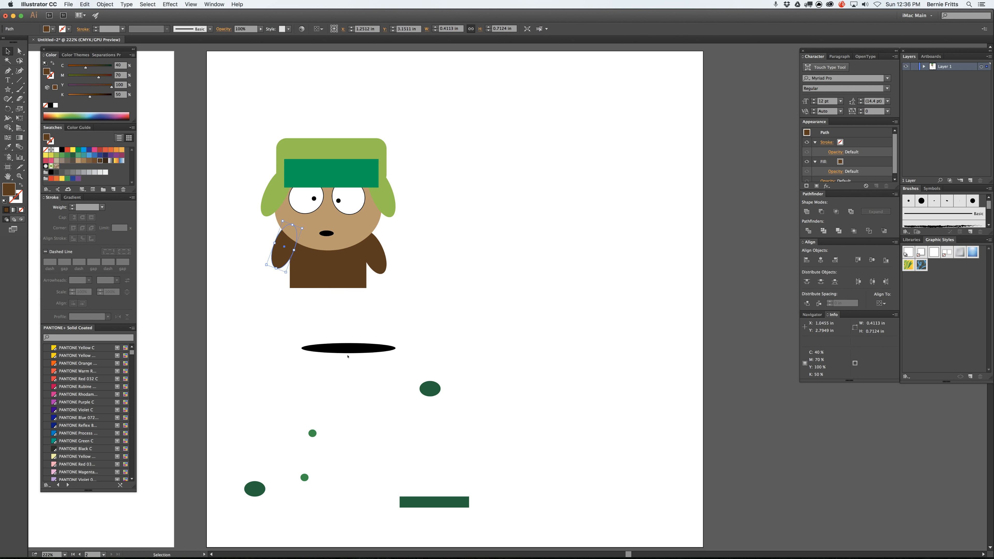
drag(452, 497, 350, 292)
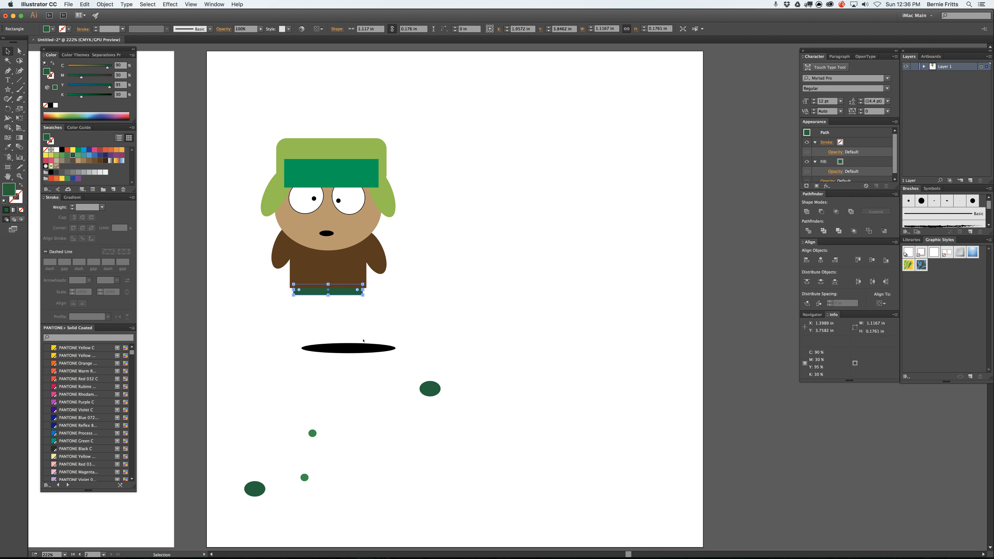
drag(364, 350, 341, 296)
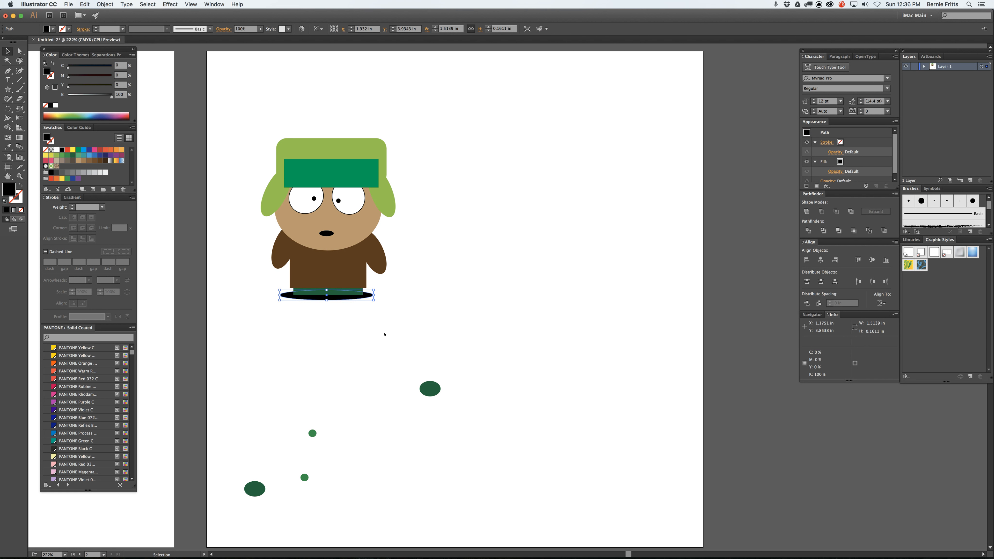
Step: Form the mitten at the end of the right-hand arm from a dark green oval and a small green thumb circle
drag(430, 387, 388, 269)
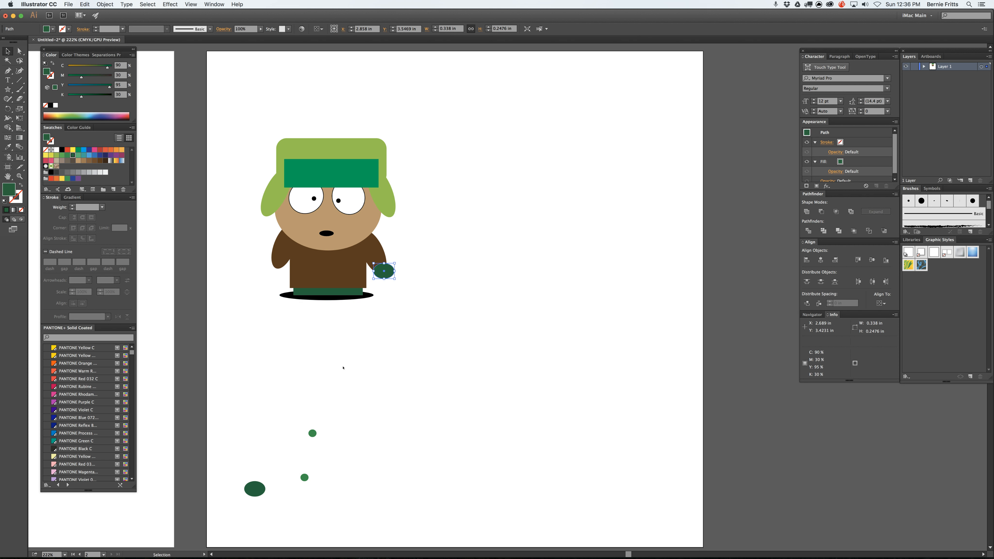
drag(312, 433, 374, 269)
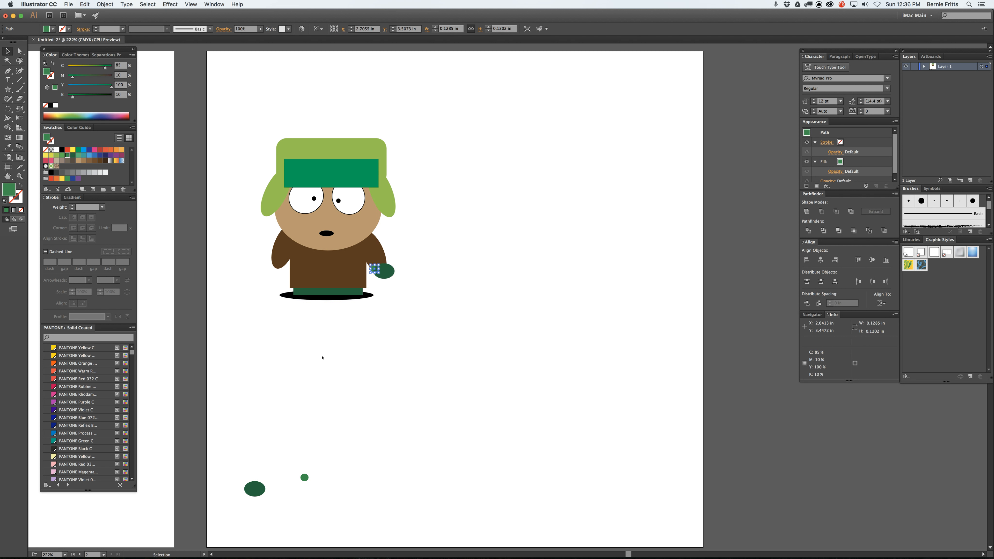
Step: Form the mitten at the end of the left-hand arm from the remaining dark green oval and small green thumb circle
drag(251, 489, 275, 267)
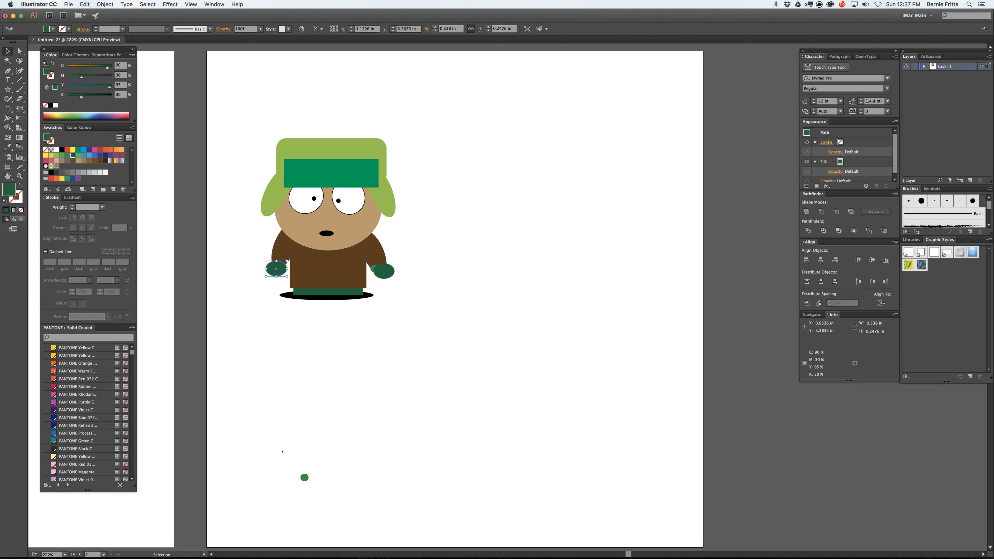
drag(304, 477, 285, 275)
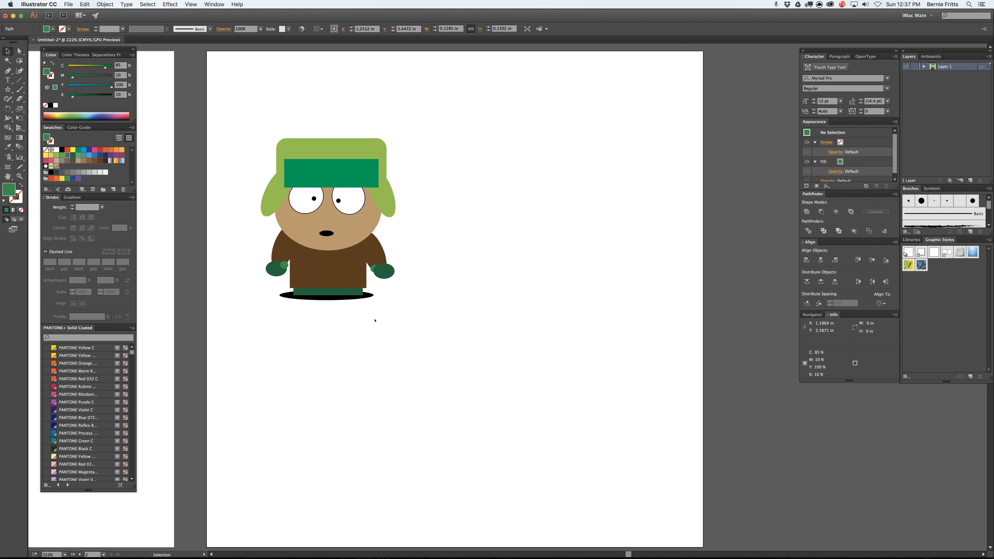
click(391, 348)
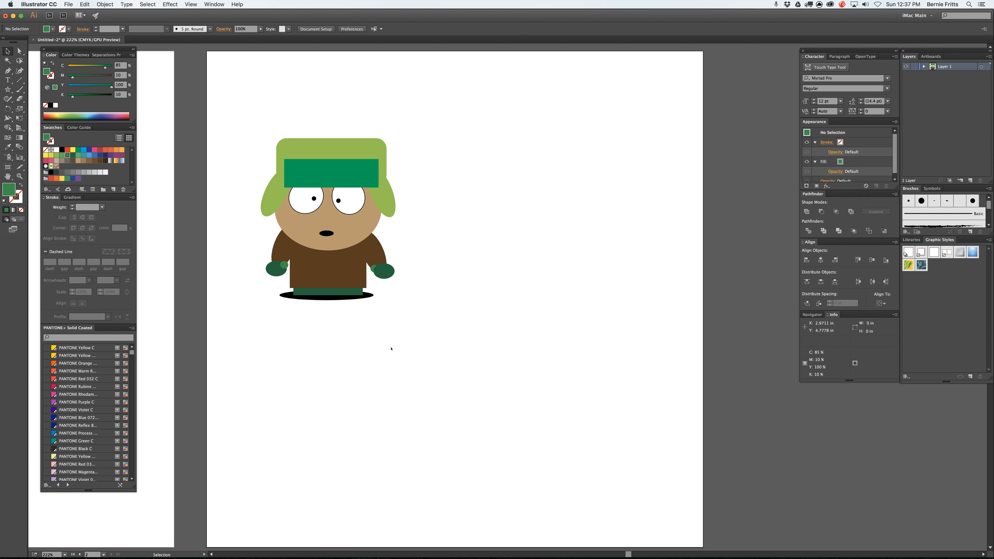
Step: Bring the small green thumb circle of the right-hand mitten in front of its dark green oval
click(375, 267)
key(super+shift+a)
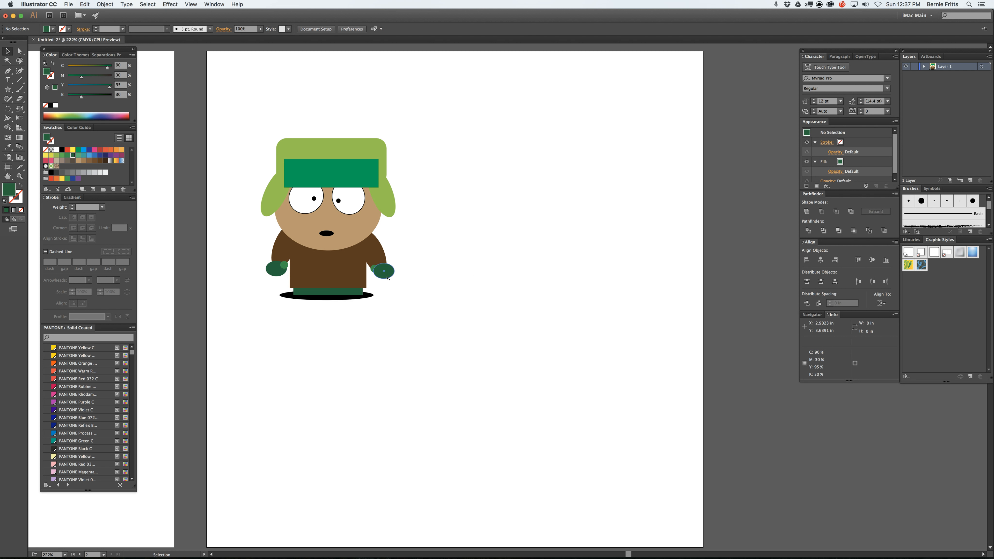
click(374, 268)
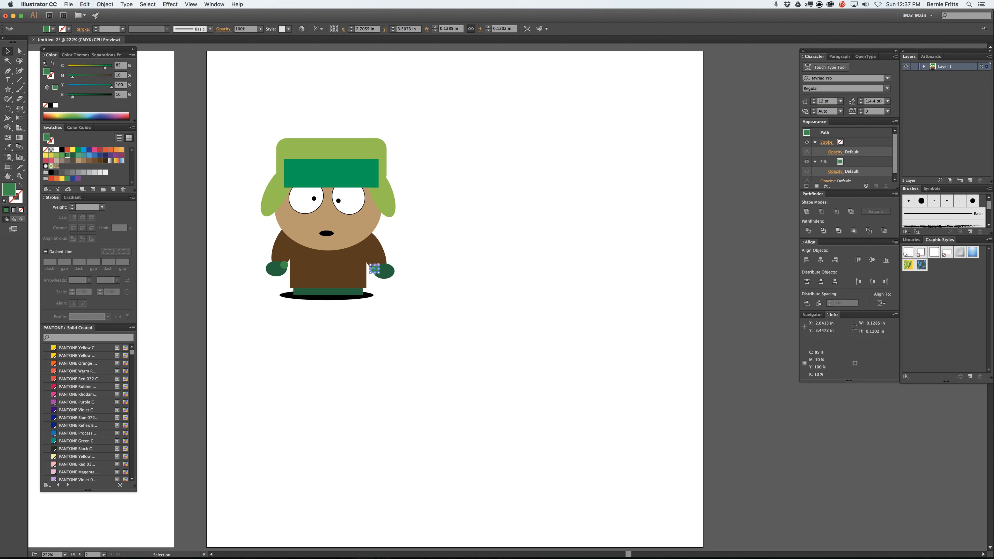
click(470, 272)
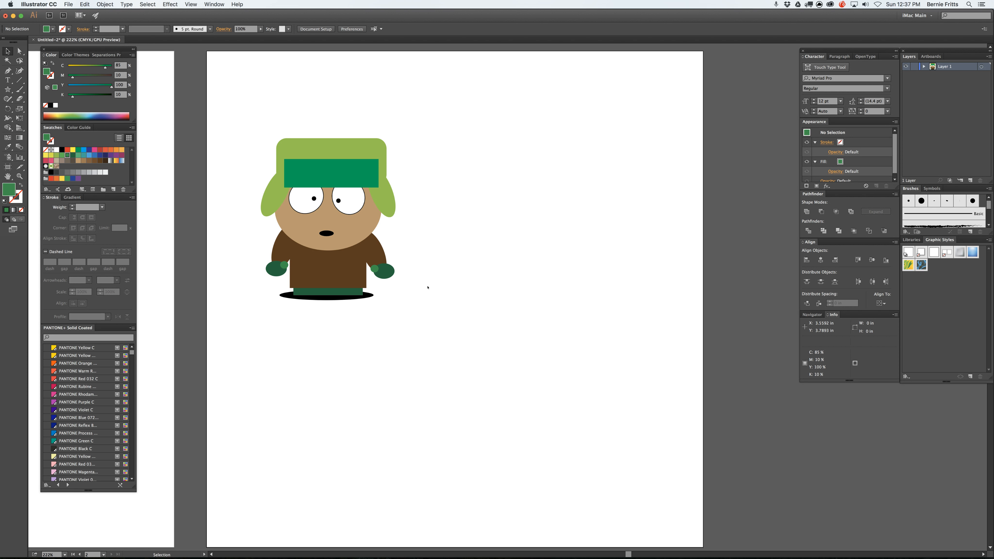
Step: Select the tan face ellipse and look through the Arrange stacking-order commands available for it
click(361, 234)
click(178, 3)
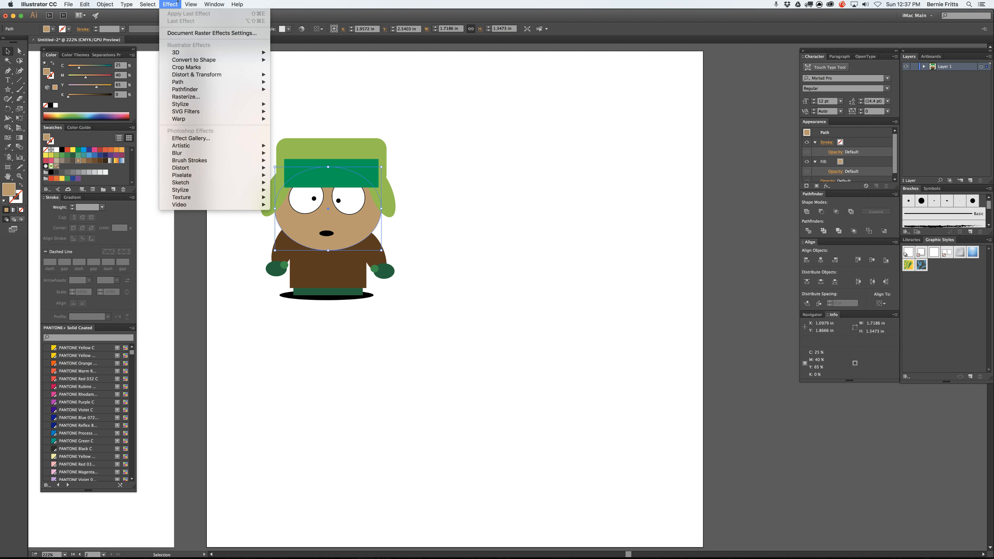
mouse_move(149, 3)
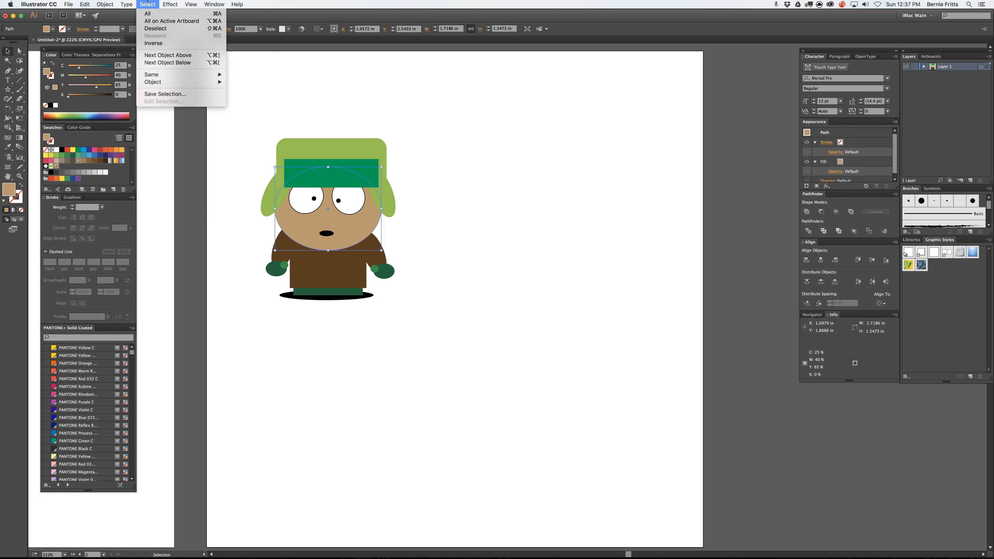
mouse_move(105, 4)
mouse_move(110, 21)
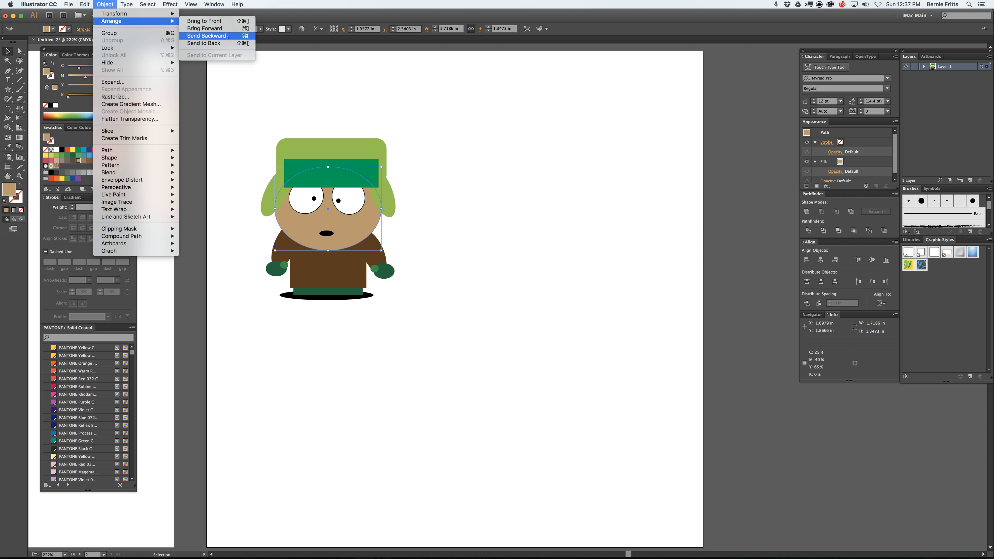
click(421, 114)
Step: Draw a rectangle about 1.13 in wide and 1.56 in high in the empty area beside the character and fill it red
click(8, 89)
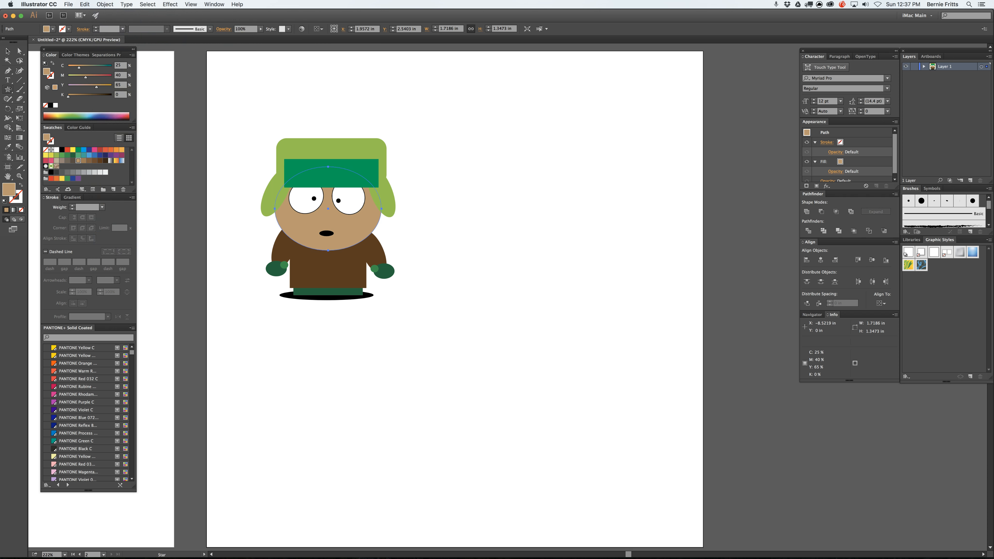
drag(10, 90, 21, 91)
drag(499, 104, 570, 201)
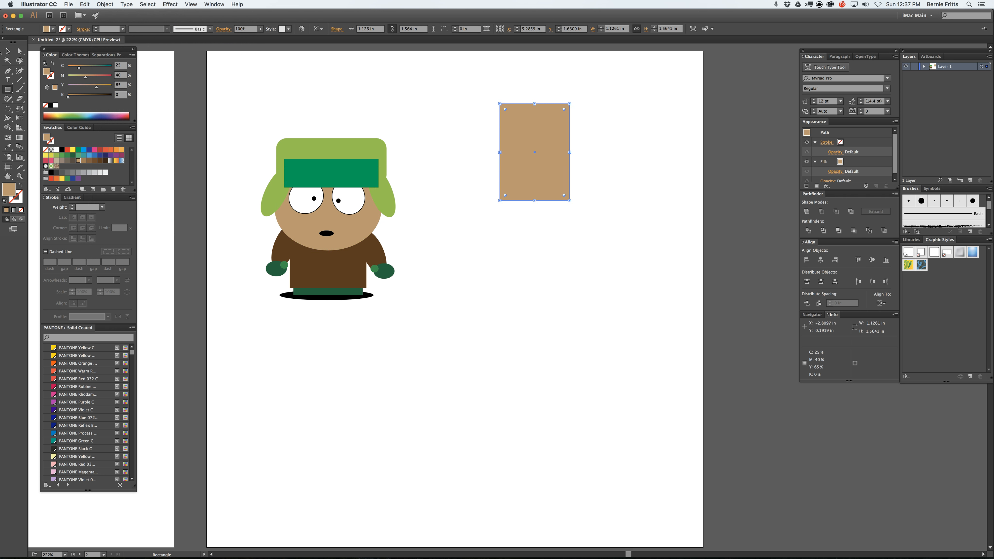
click(8, 51)
click(67, 149)
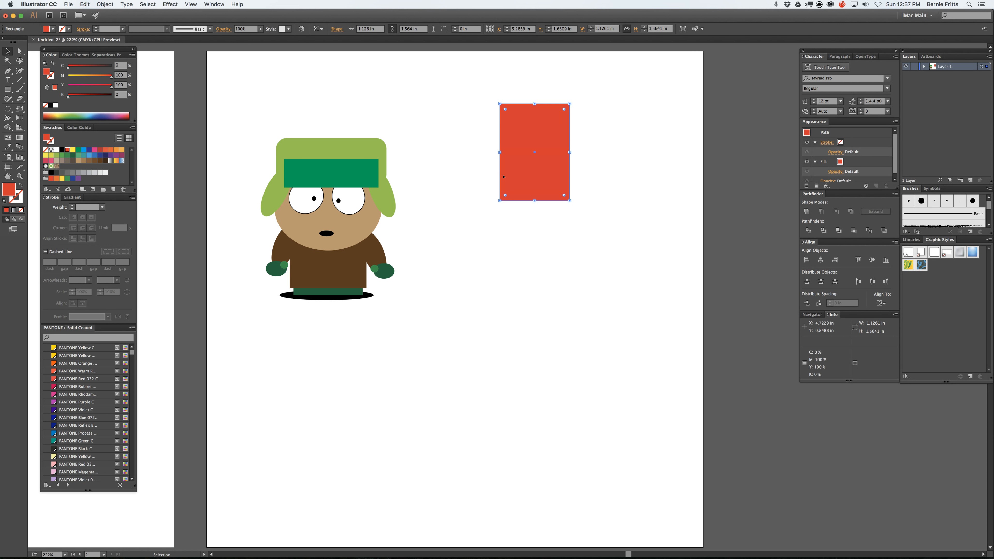
Step: Duplicate the red rectangle diagonally twice so the copies overlap, filling the first copy green and the second yellow
alt+drag(503, 177, 534, 209)
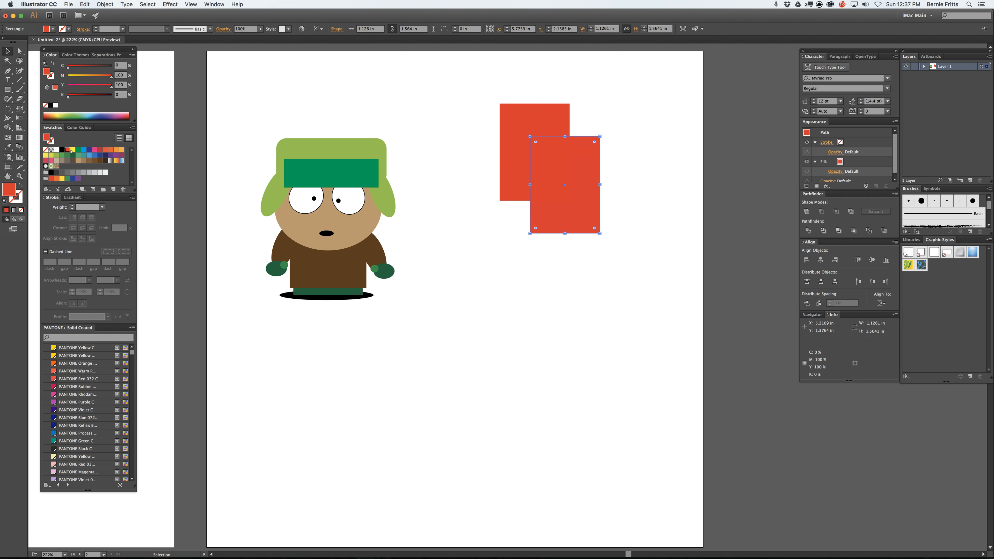
click(79, 149)
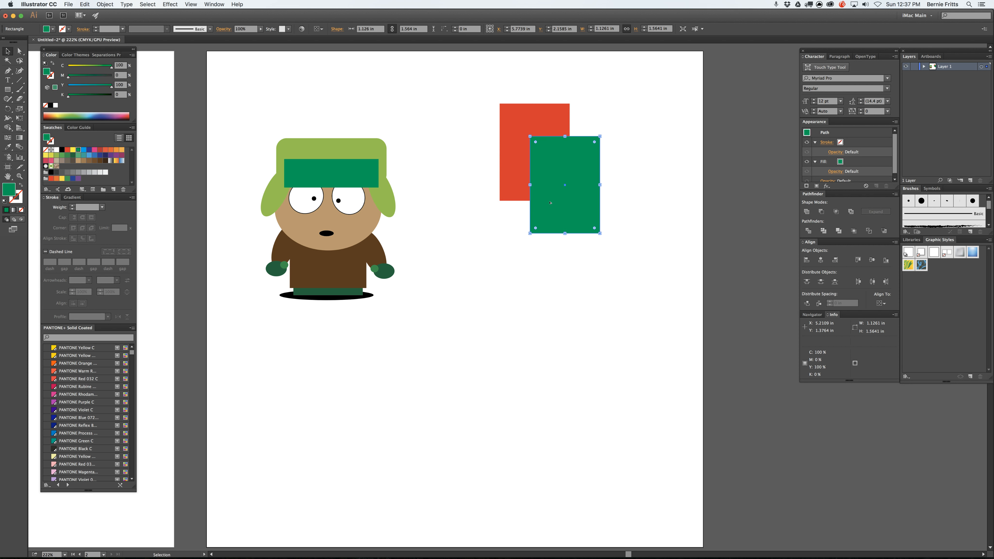
alt+drag(550, 202, 585, 246)
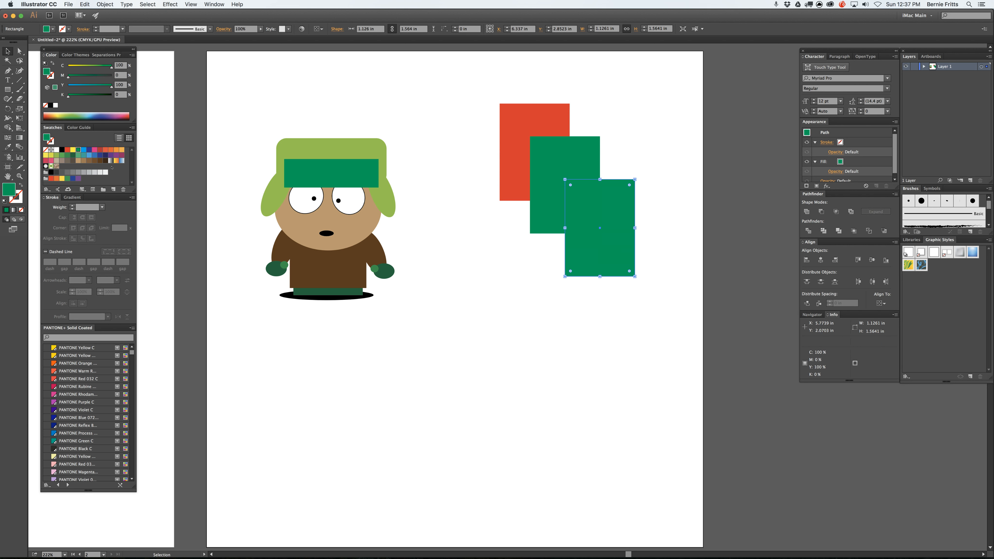
click(73, 149)
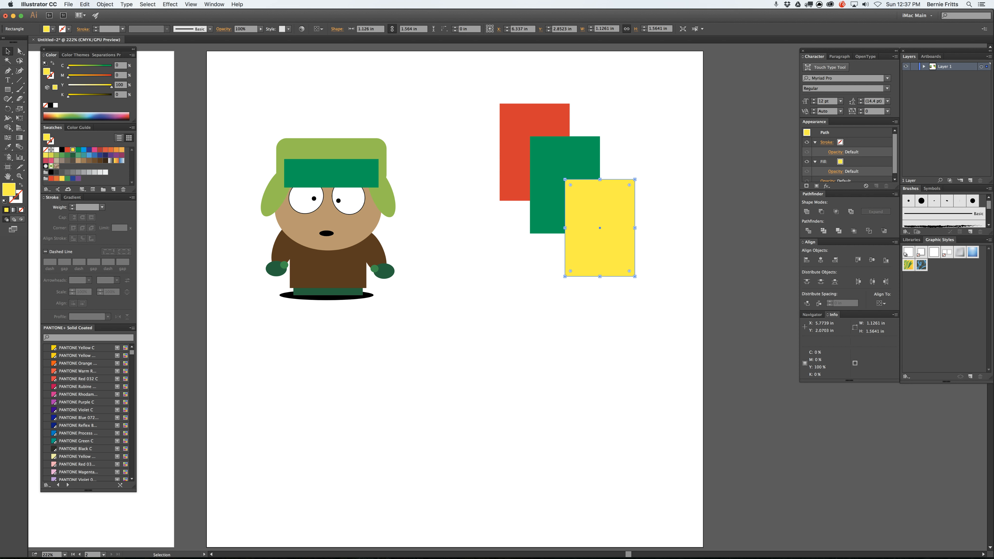
Step: Move the green and yellow rectangles closer to the red one, and review the Arrange commands with the green rectangle selected
click(321, 84)
drag(593, 208, 564, 128)
click(582, 140)
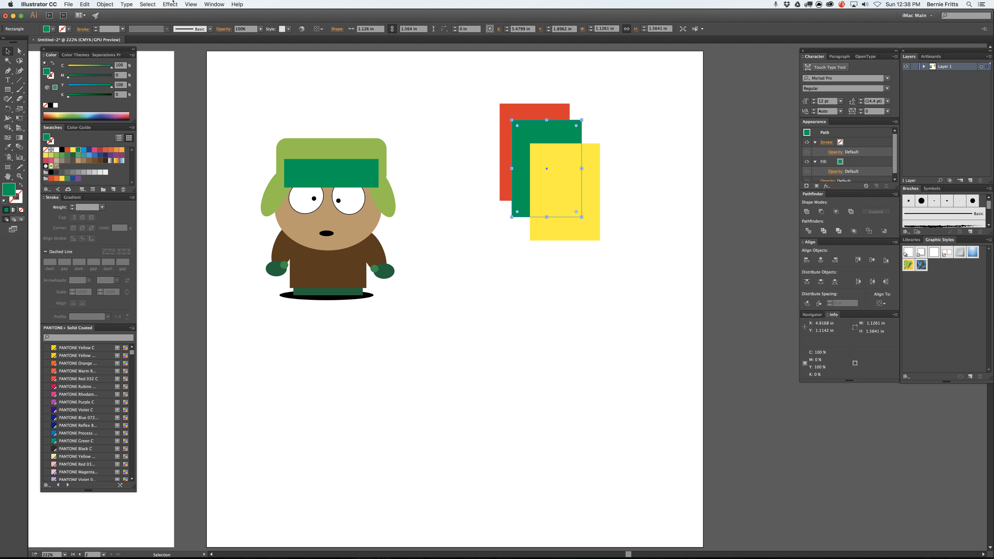
click(146, 2)
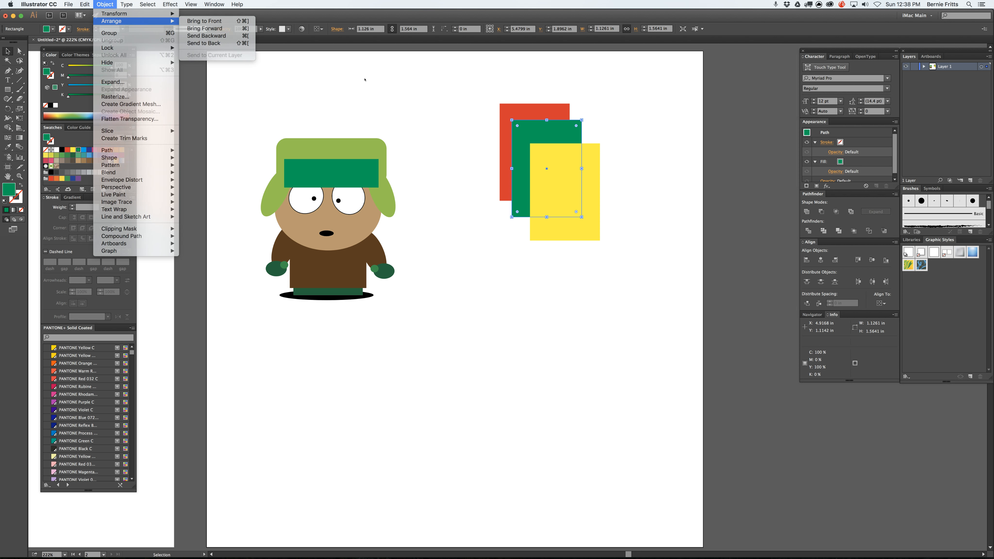
click(392, 105)
Step: Nudge the yellow rectangle slightly up and left, and send it behind the green and red rectangles
click(589, 157)
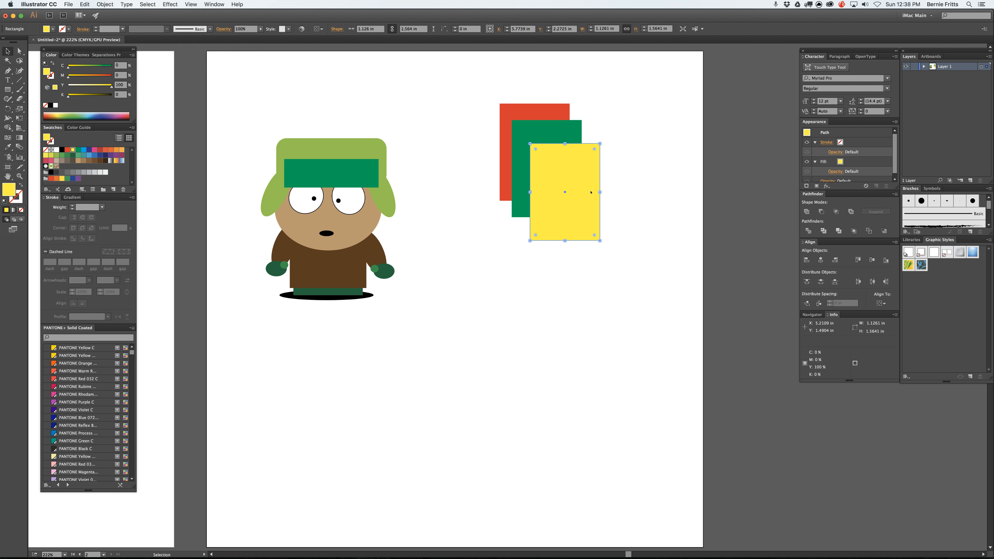
drag(590, 192, 587, 189)
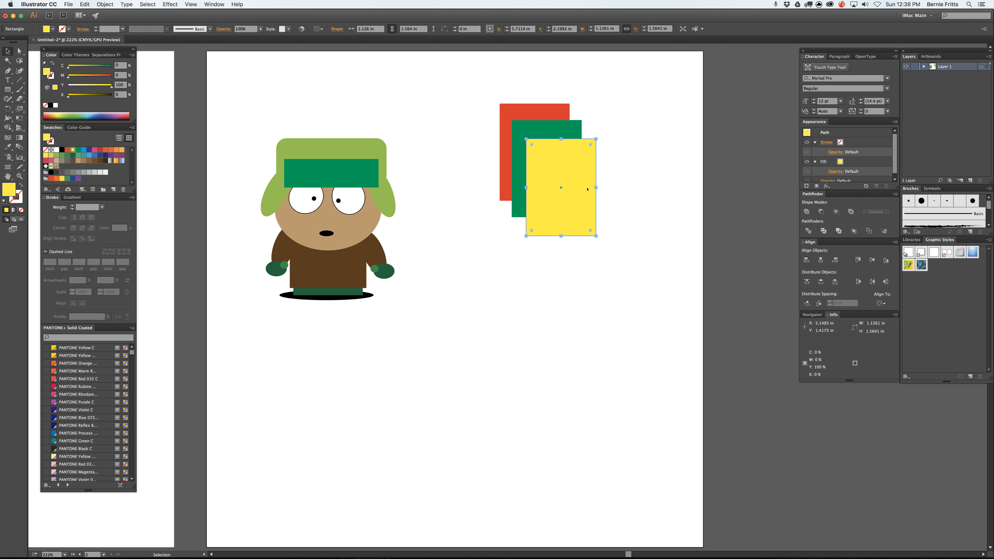
key(super)
key(super+bracketleft)
click(635, 203)
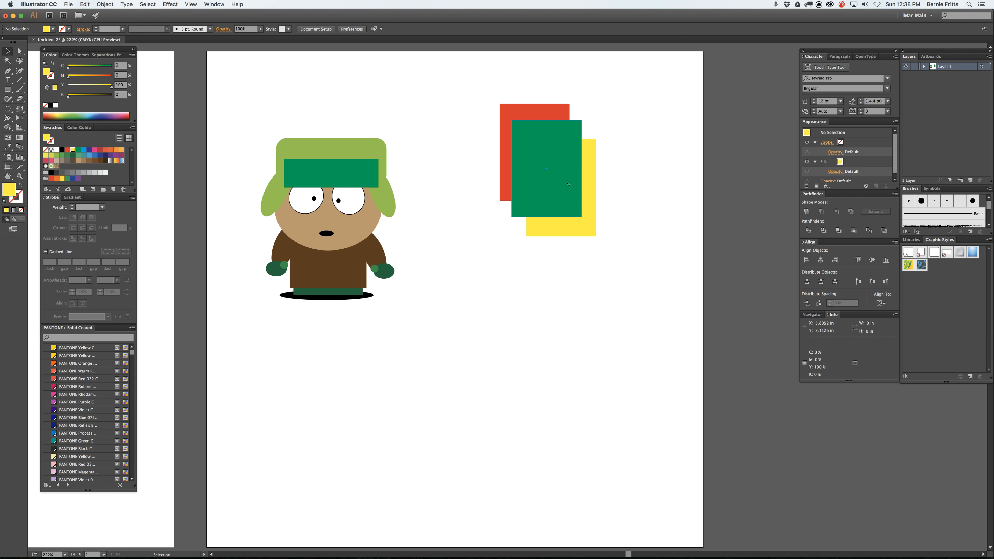
click(553, 172)
drag(553, 172, 504, 269)
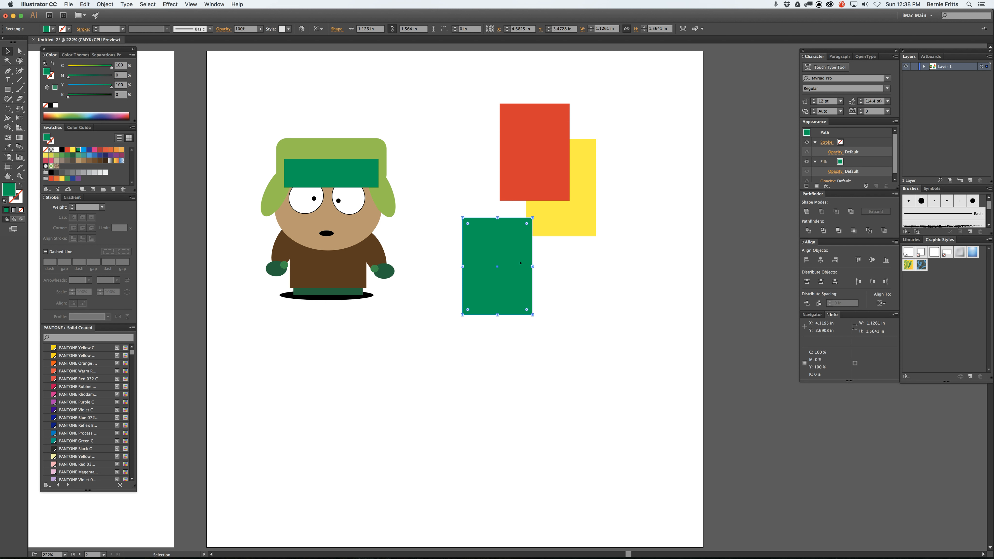
key(super+z)
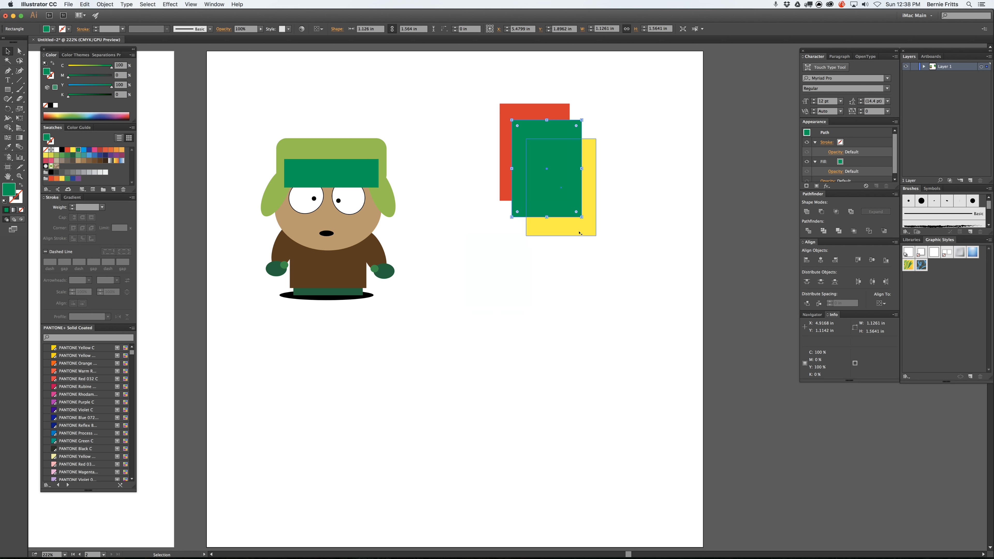
Step: Move the green rectangle down and to the left, clear of the overlapping red and yellow rectangles
click(580, 233)
key(a)
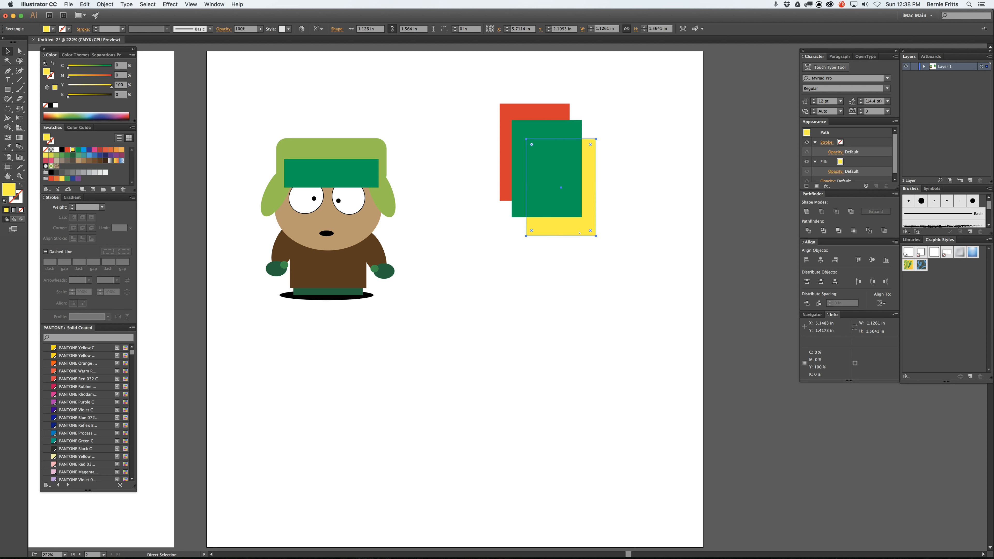
key(v)
click(575, 208)
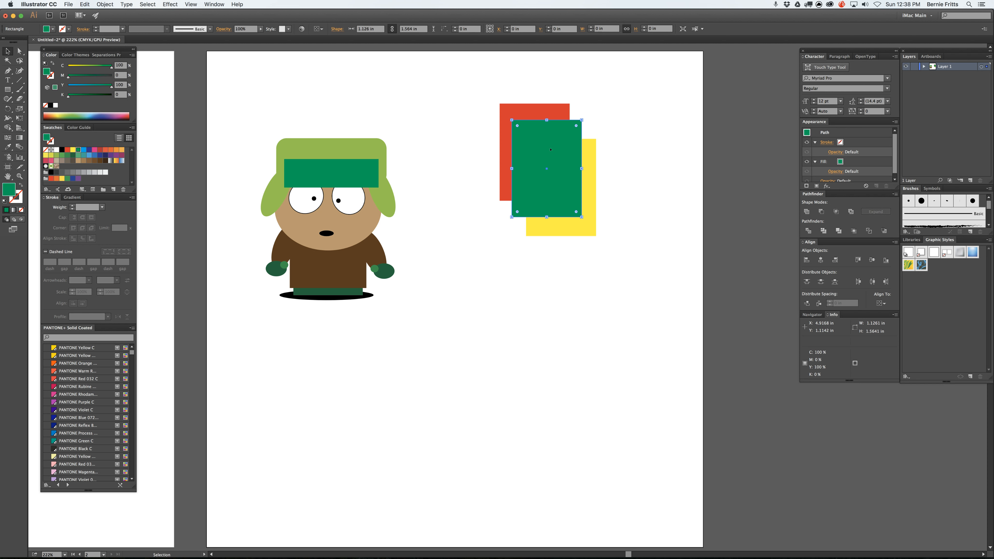
drag(575, 207, 521, 315)
Step: Alternate the yellow rectangle repeatedly between the front and the back of the stack, ending behind the red rectangle
click(568, 229)
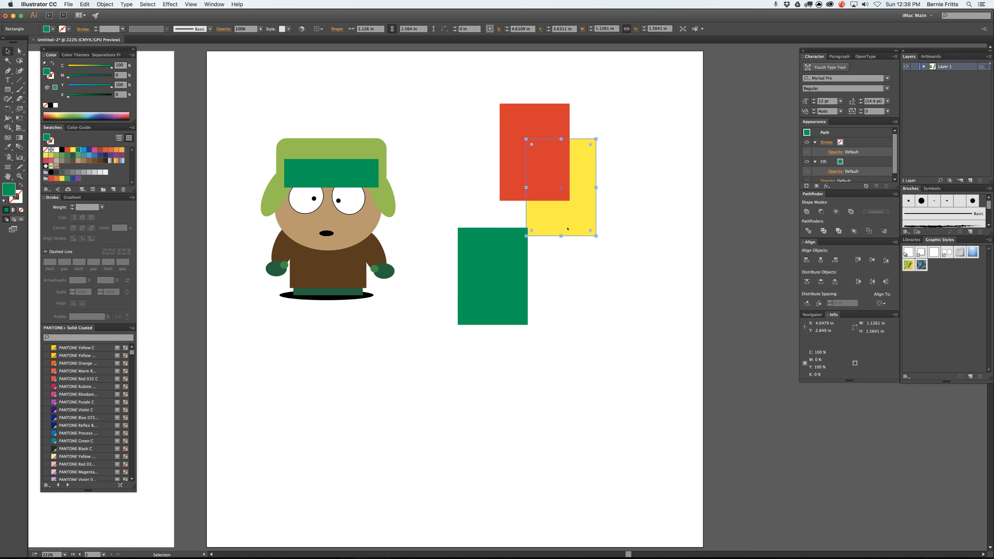
key(a)
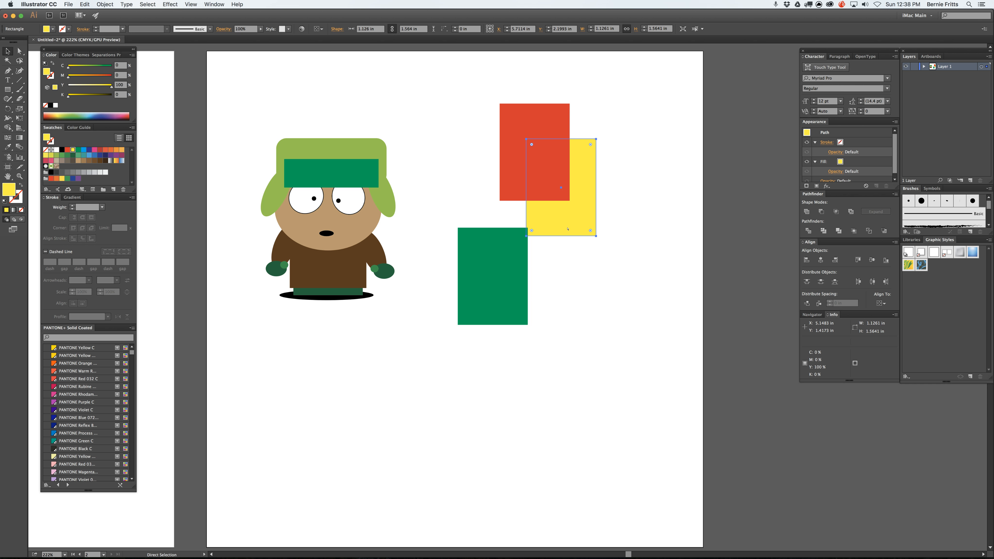
key(super+shift+bracketright)
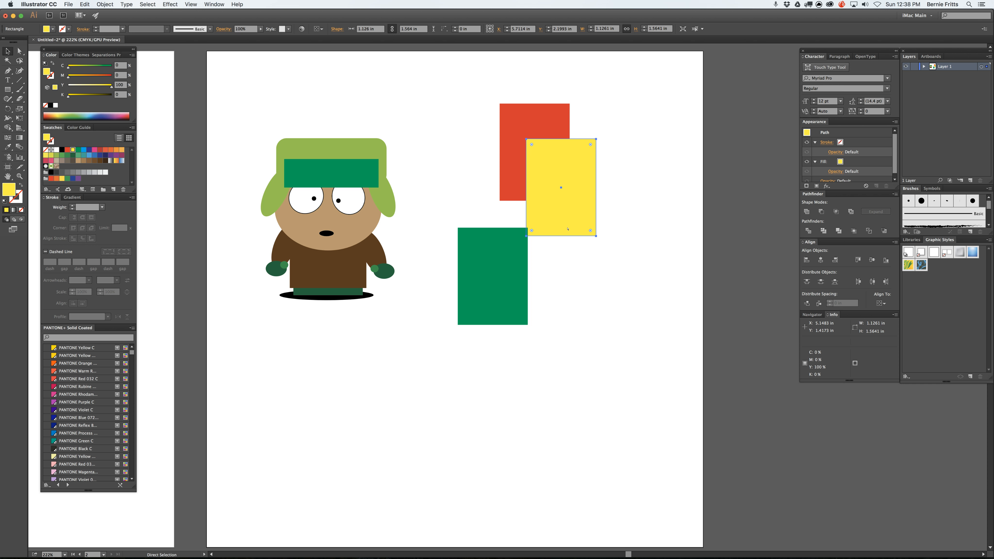
key(super+shift+bracketleft)
key(super+shift+bracketright)
key(super+shift+bracketleft)
key(super+shift+bracketright)
key(super+shift+bracketleft)
key(super+shift+bracketright)
key(super+shift+bracketleft)
key(super+bracketleft)
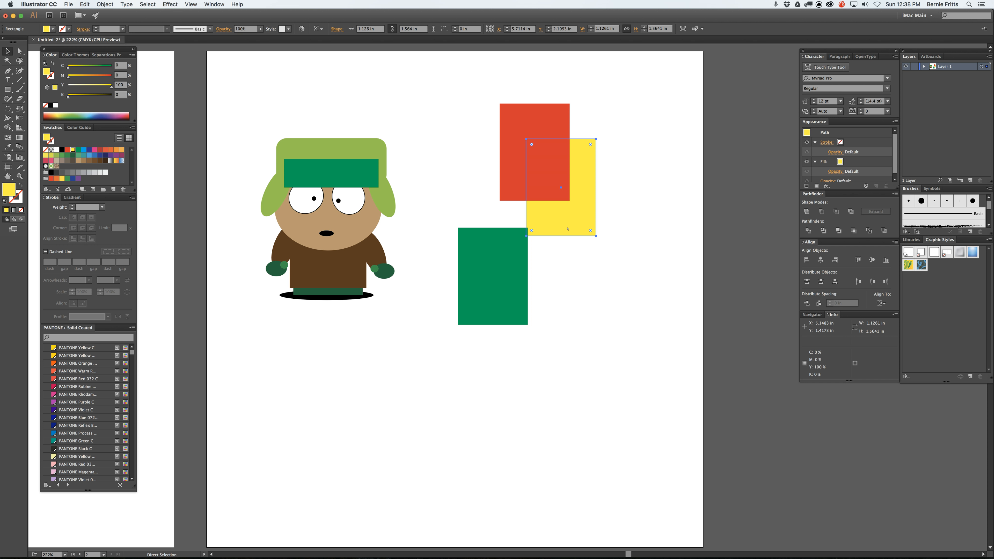
Step: Move the green rectangle back over the red and yellow ones and send it to the back of the stack
key(v)
drag(539, 225, 549, 182)
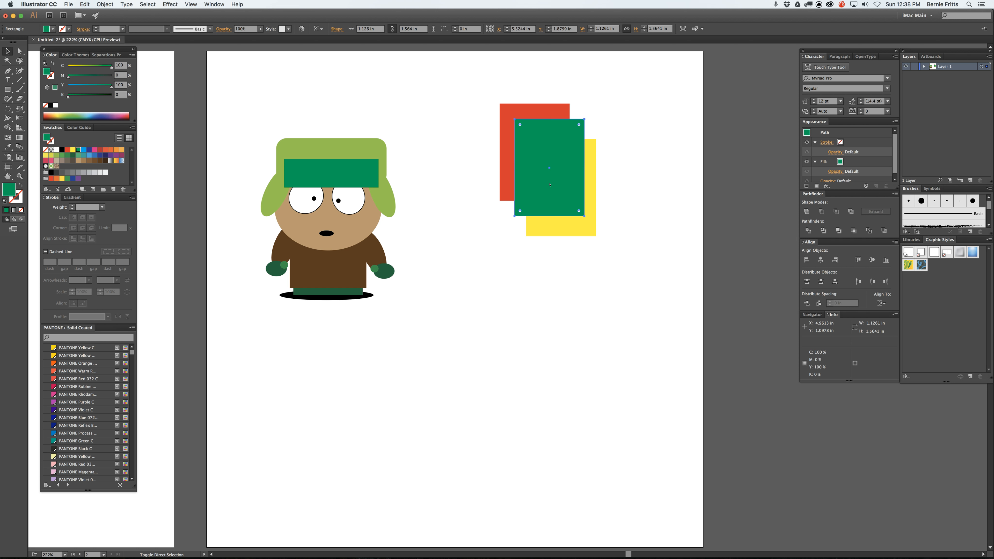
key(super+shift+bracketleft)
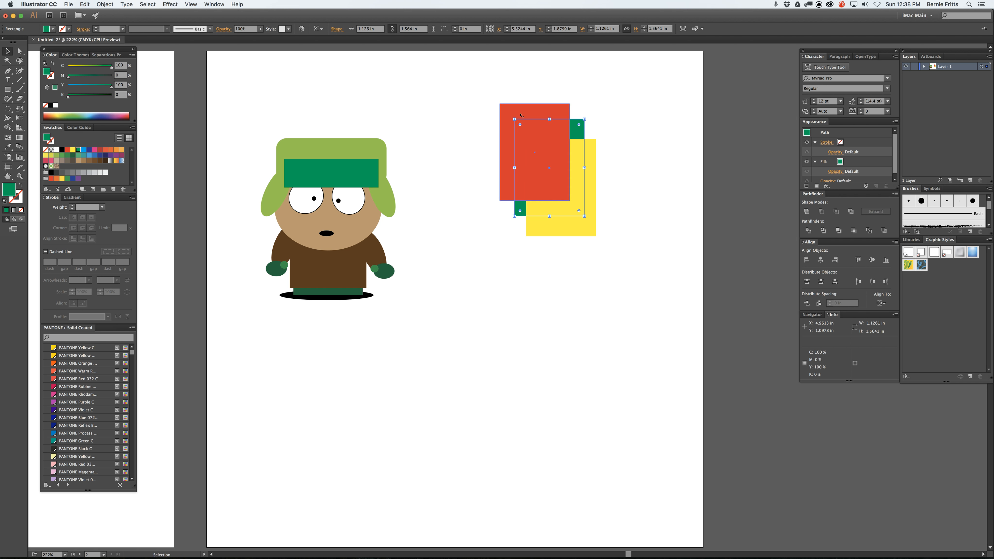
click(697, 223)
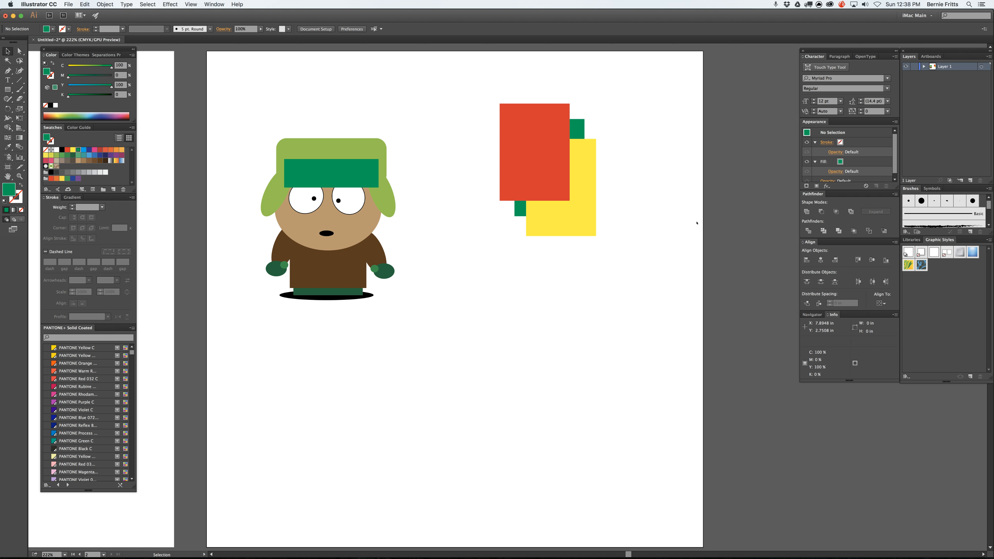
Step: Bring the green rectangle to the front of the stack and send it to the back again
click(571, 124)
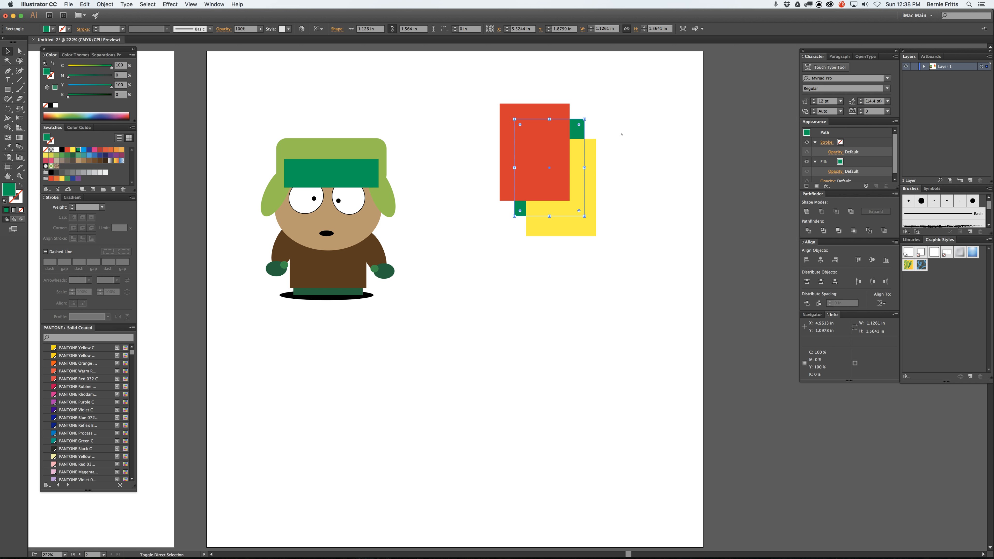
key(super+shift+bracketright)
key(super)
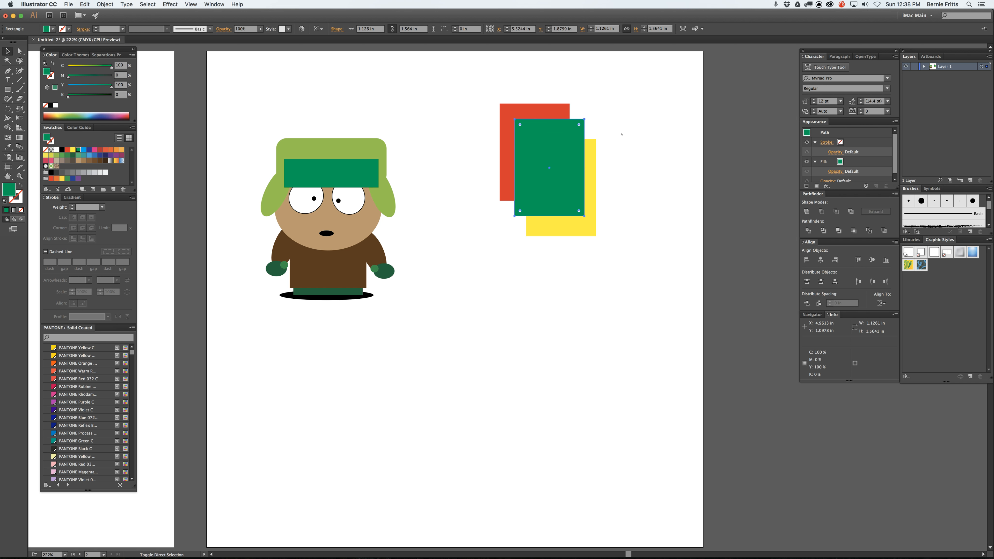
key(super+shift+bracketleft)
key(super)
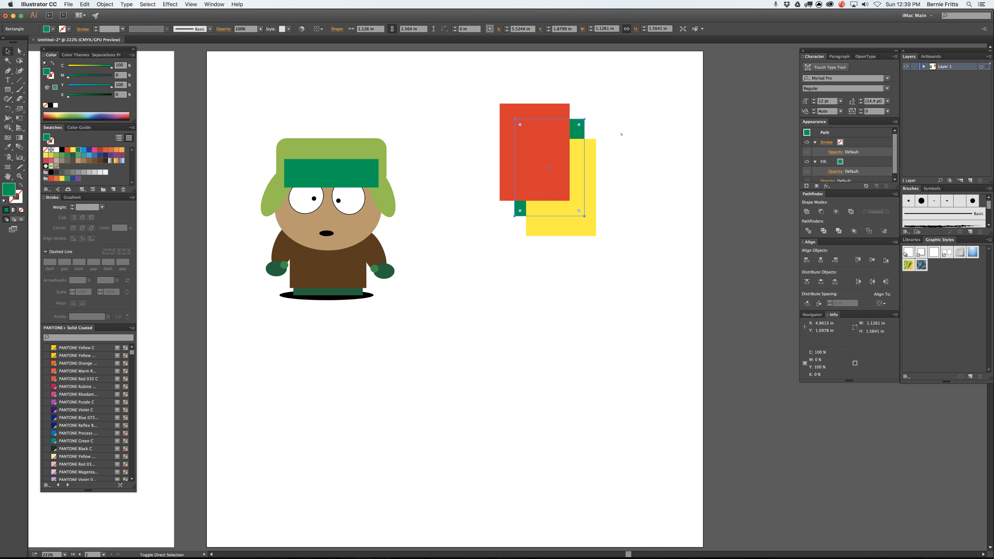
Step: Alternate the green rectangle between the front and the back of the stack, ending in front of the red and yellow rectangles
key(super+shift+bracketright)
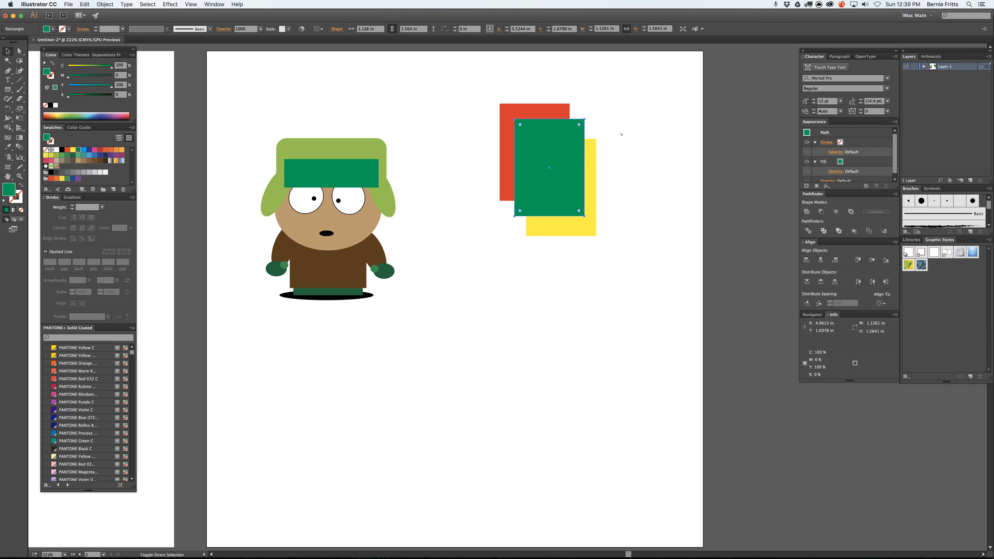
key(super+shift+bracketleft)
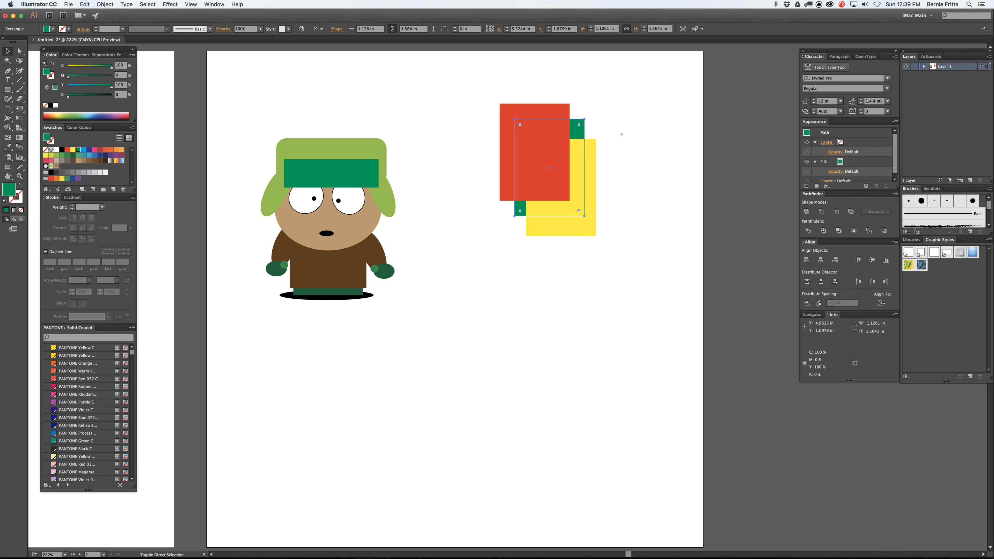
key(super+shift+bracketright)
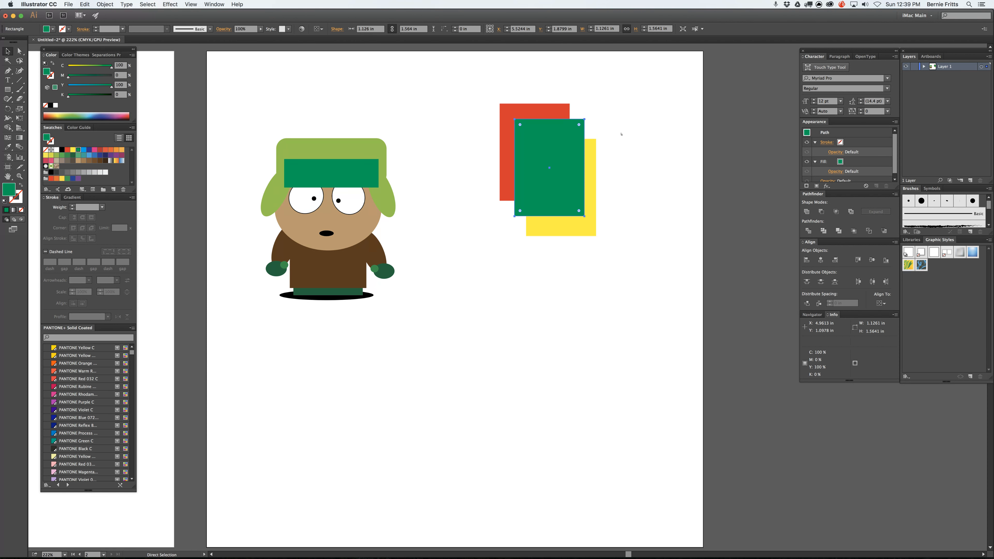
Step: Shift the green rectangle backward and forward in the stack, ending behind the red and yellow rectangles, and clear the selection
key(super+bracketleft)
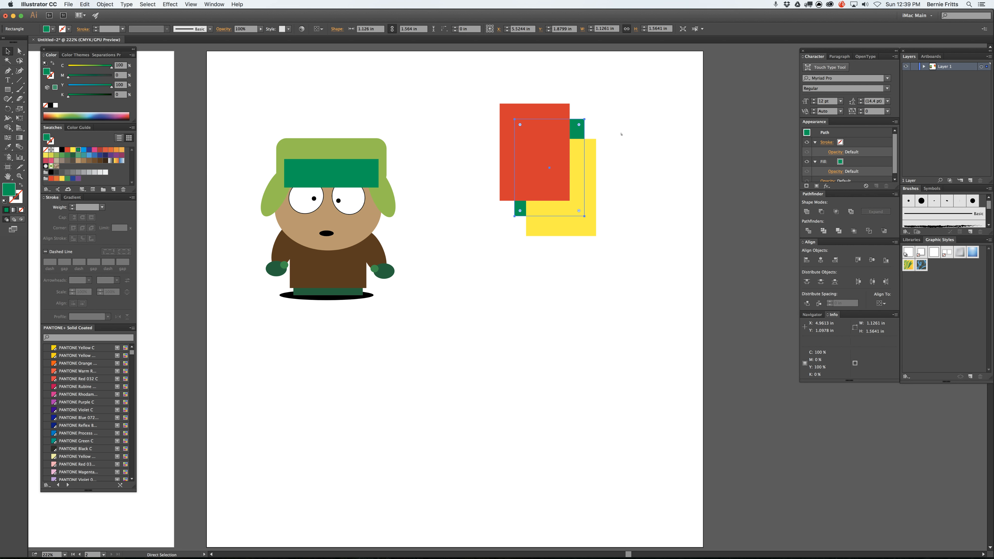
key(super+bracketright)
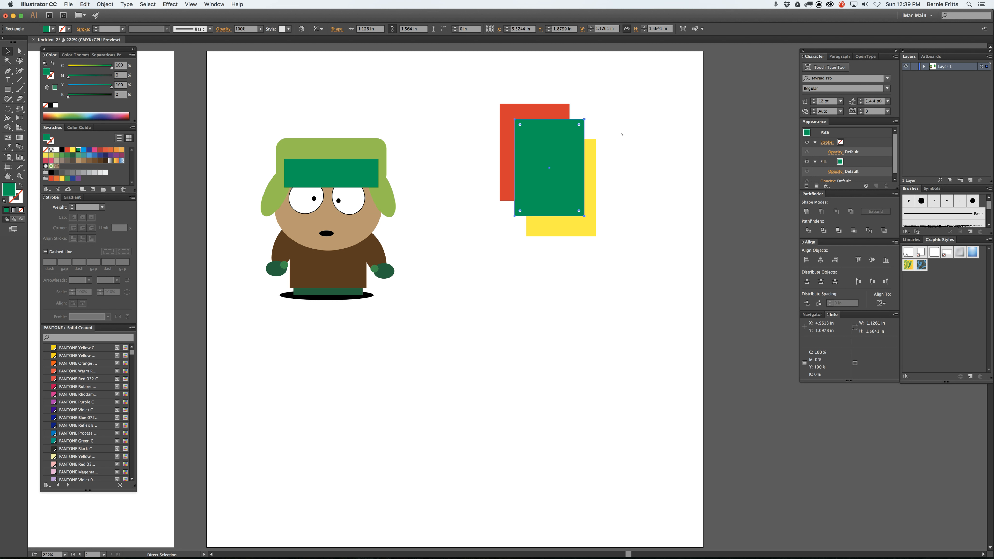
key(super+bracketleft)
key(super+shift+bracketright)
key(super+bracketleft)
key(super+bracketleft)
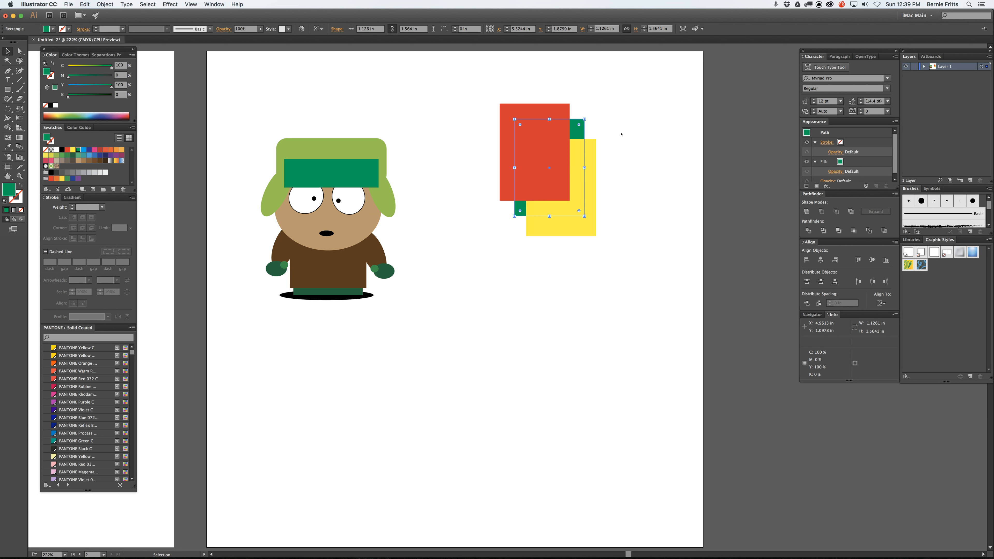
click(621, 134)
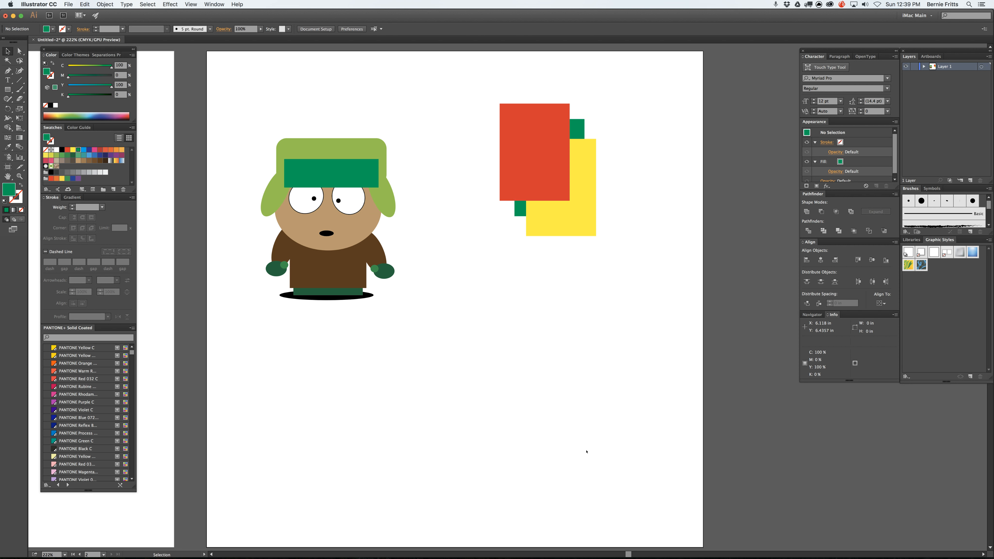